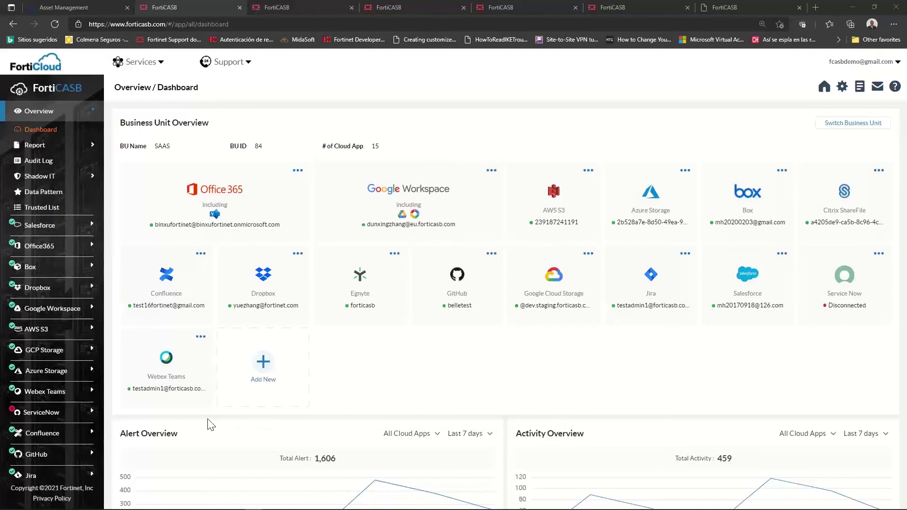
Check which cloud apps can still be added, and review the alert and activity charts on the overview dashboard.
click(265, 365)
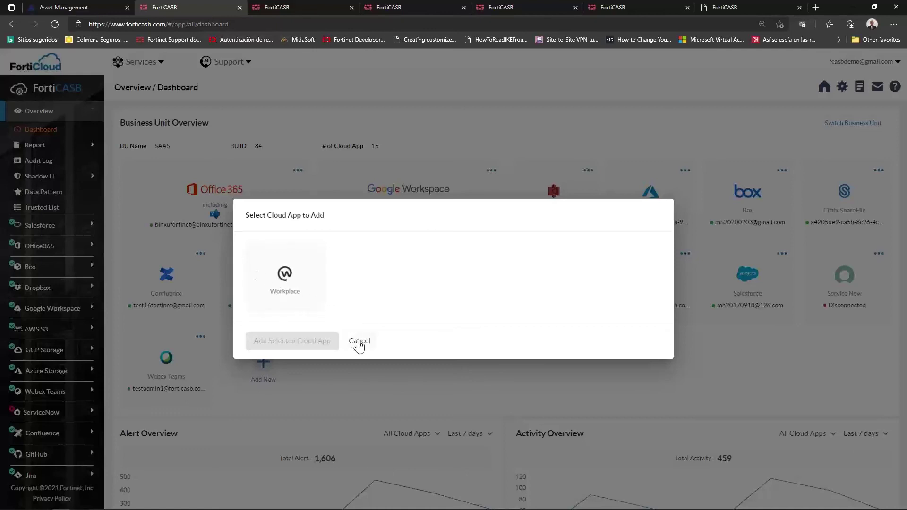
click(359, 342)
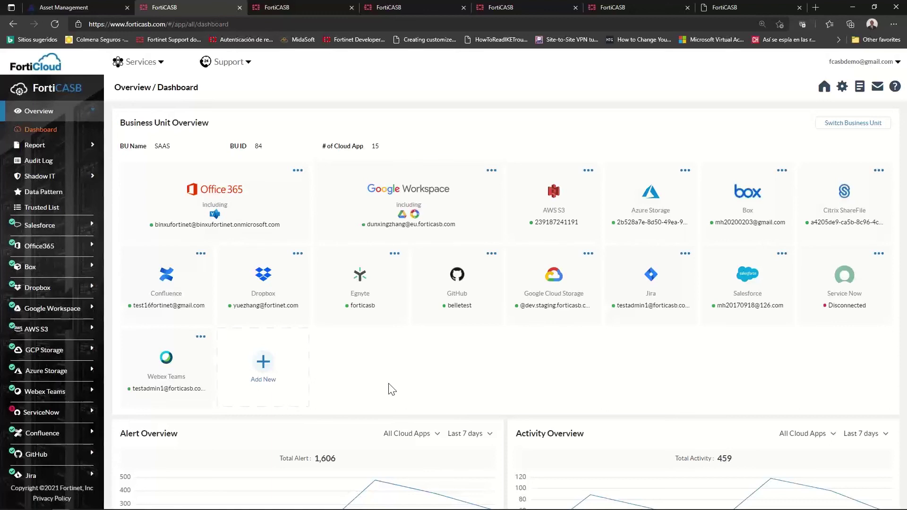
scroll(391, 390, down, 2)
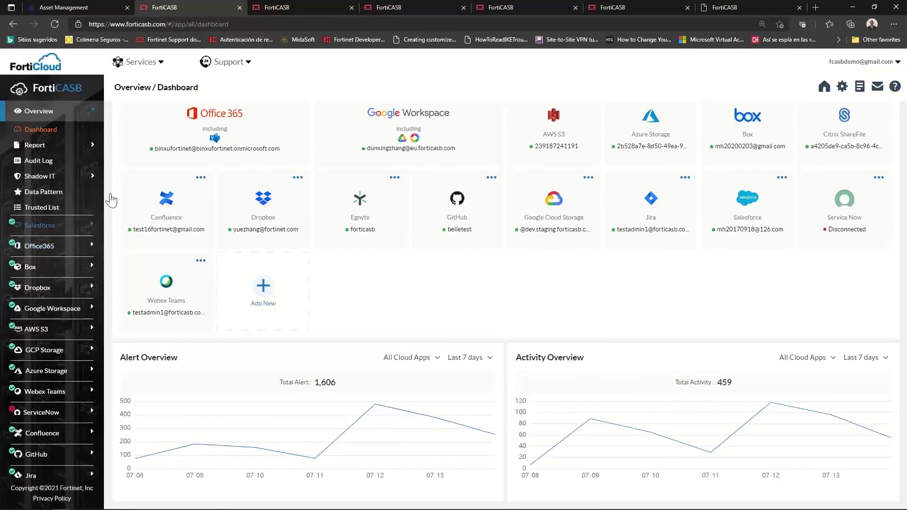
Show the Office365 dashboard and review its connected cloud account and risk overviews.
click(272, 7)
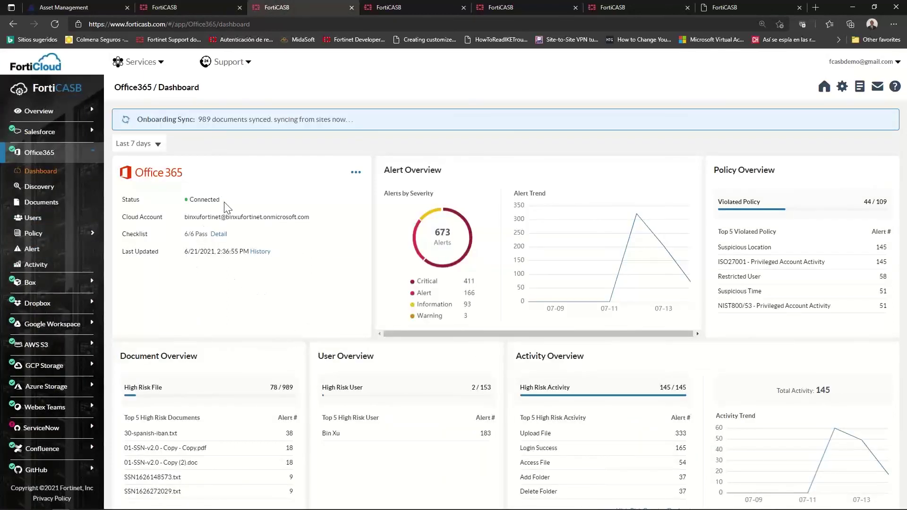
drag(318, 219, 175, 217)
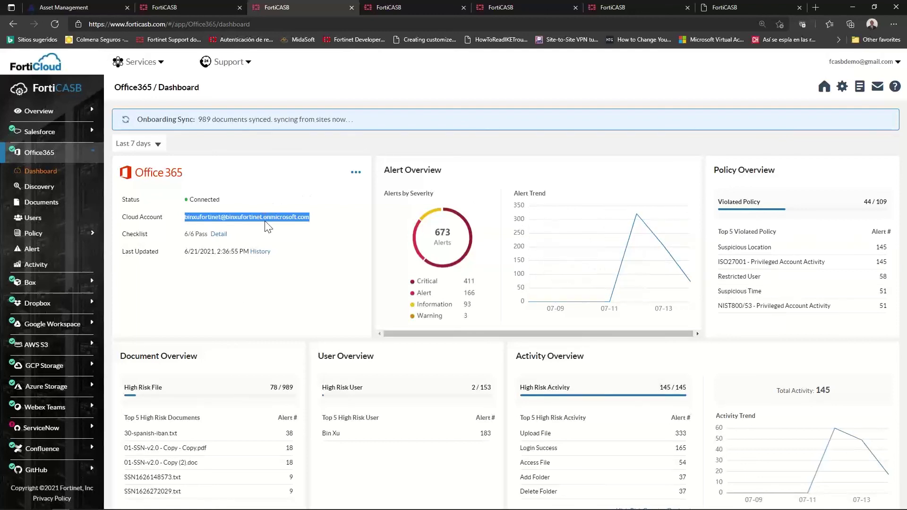
scroll(268, 227, down, 1)
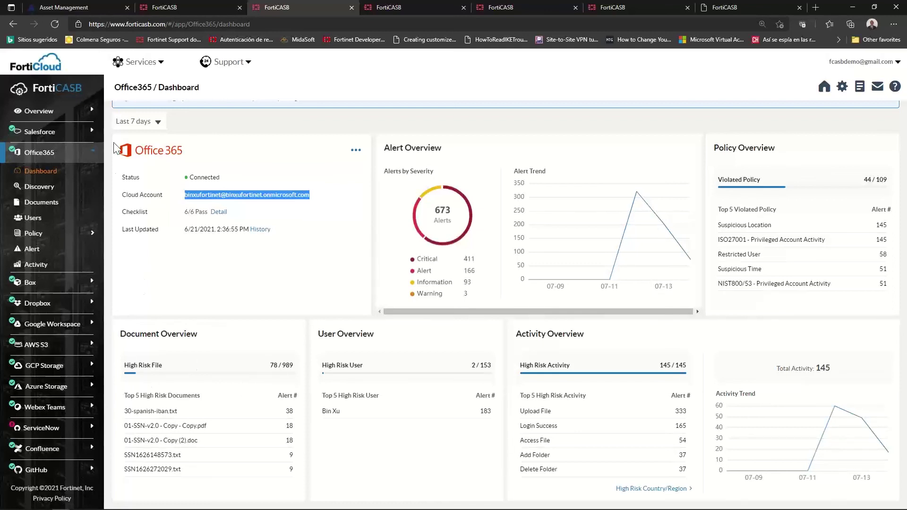
Review the Office365 compliance policies for SOX-COBIT, PCI-DSS, HIPAA and GDPR.
click(84, 232)
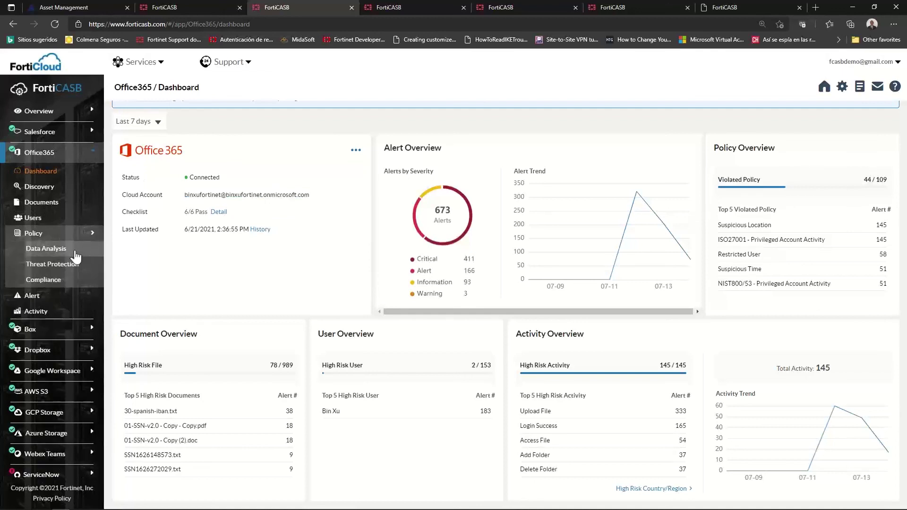
click(60, 281)
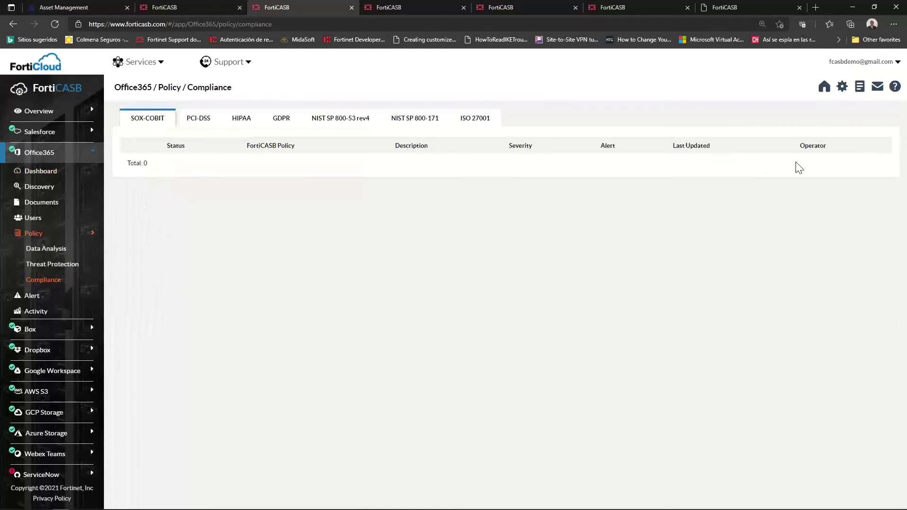
click(198, 124)
click(172, 119)
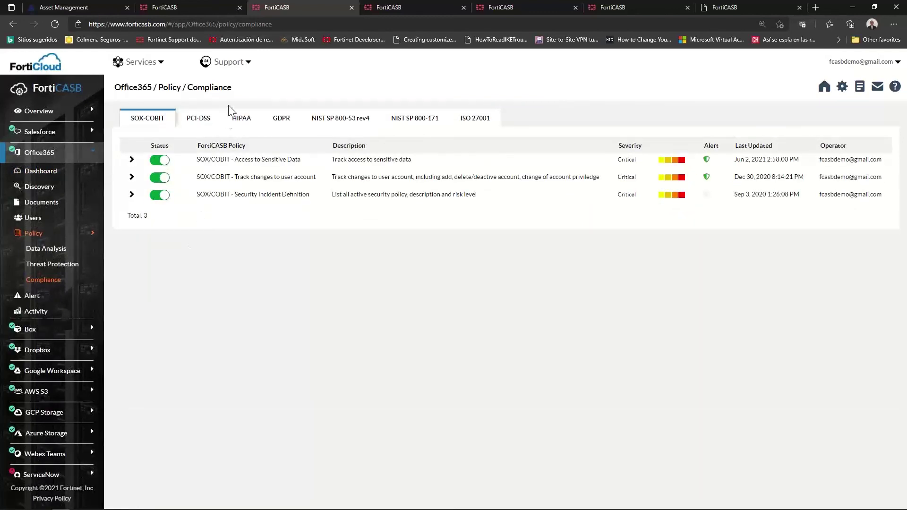
click(192, 122)
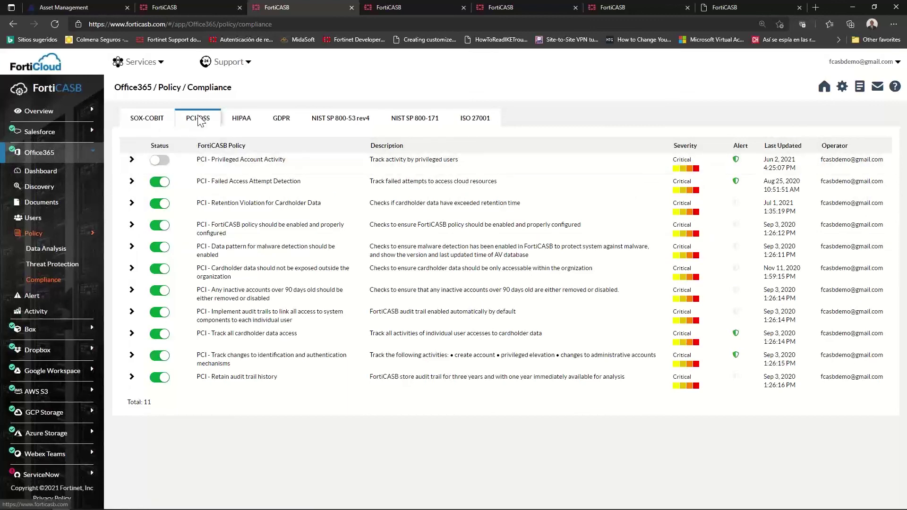
click(241, 119)
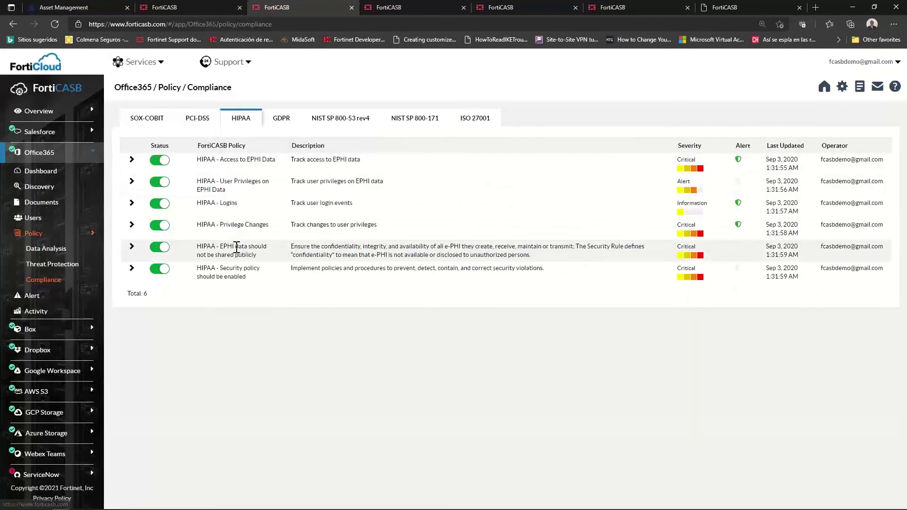
click(280, 122)
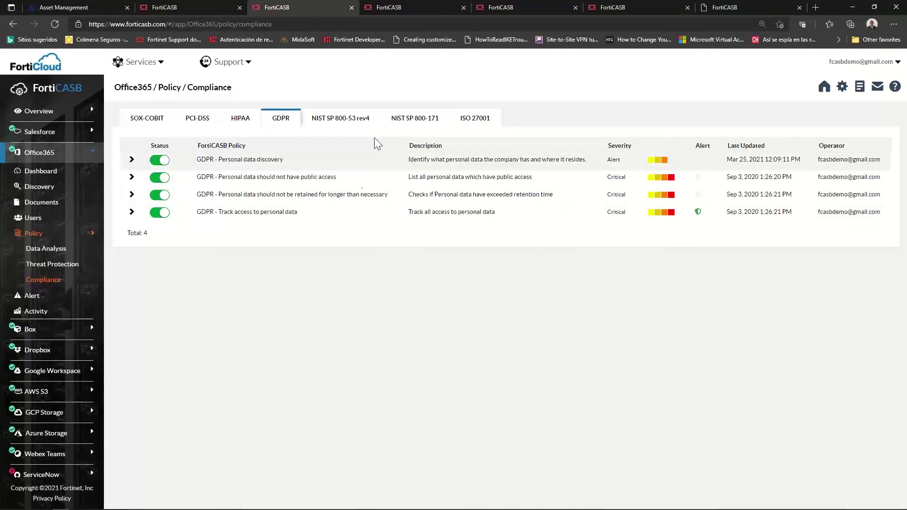
Examine the ISO 27001 compliance policies, including the details of Privileged Account Activity and Track all security alerts.
click(477, 119)
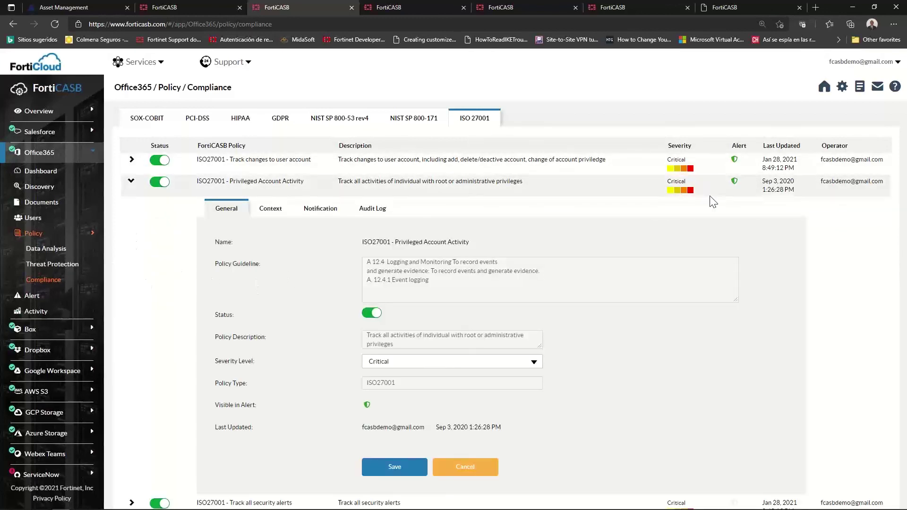
click(132, 181)
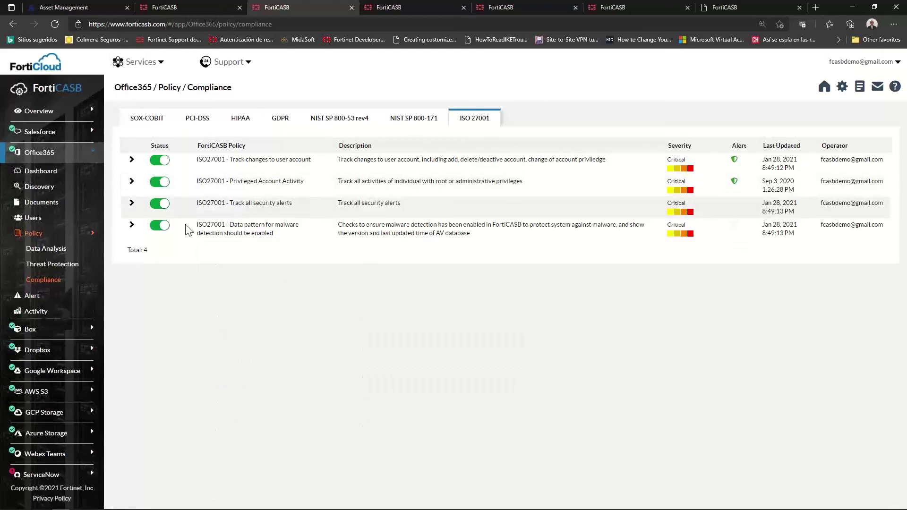
click(132, 203)
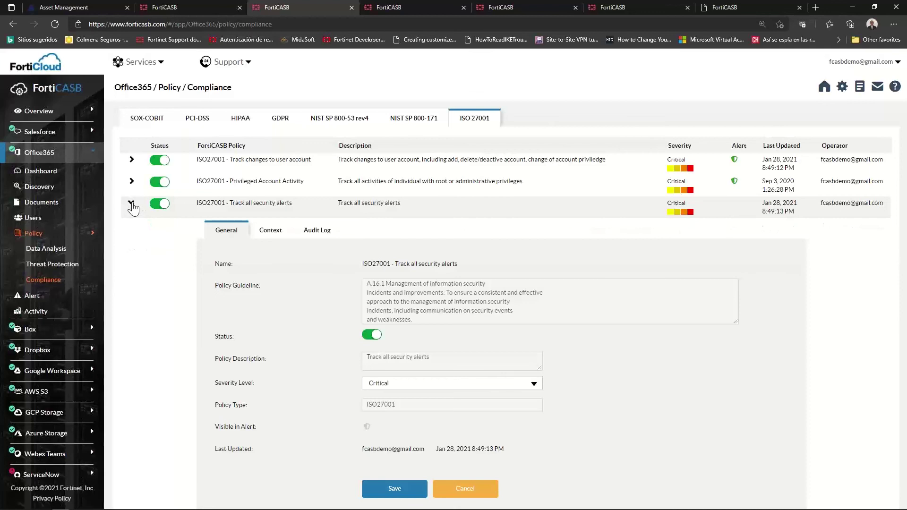
scroll(195, 226, down, 2)
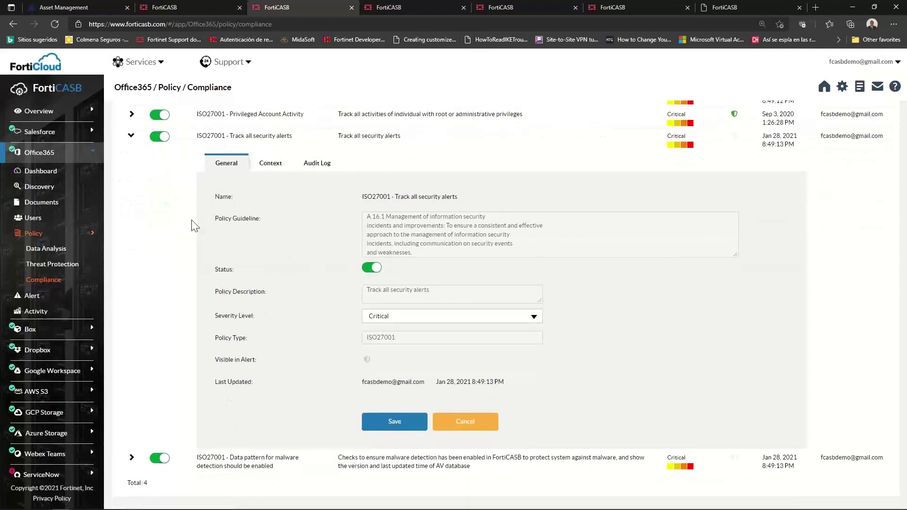
click(131, 135)
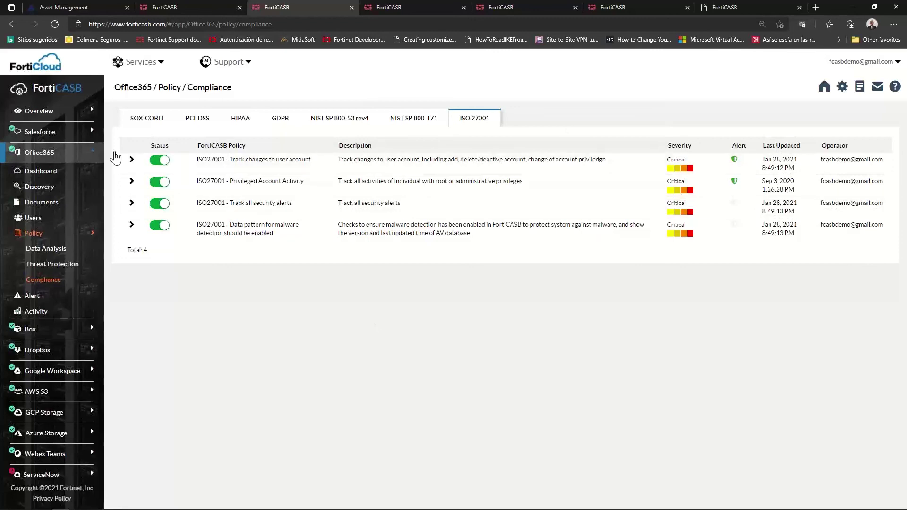
Return to the Office365 dashboard and show the alerts of the top high-risk user.
double_click(46, 155)
click(46, 155)
click(41, 171)
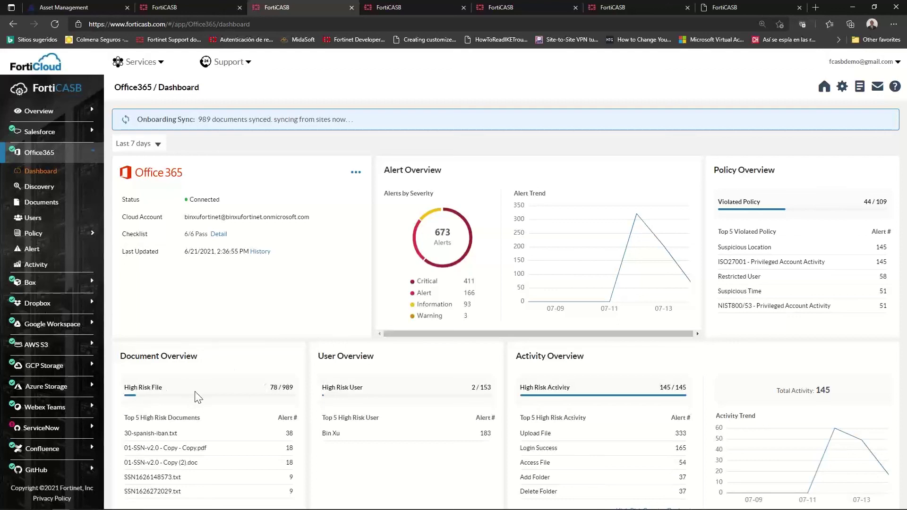
click(330, 434)
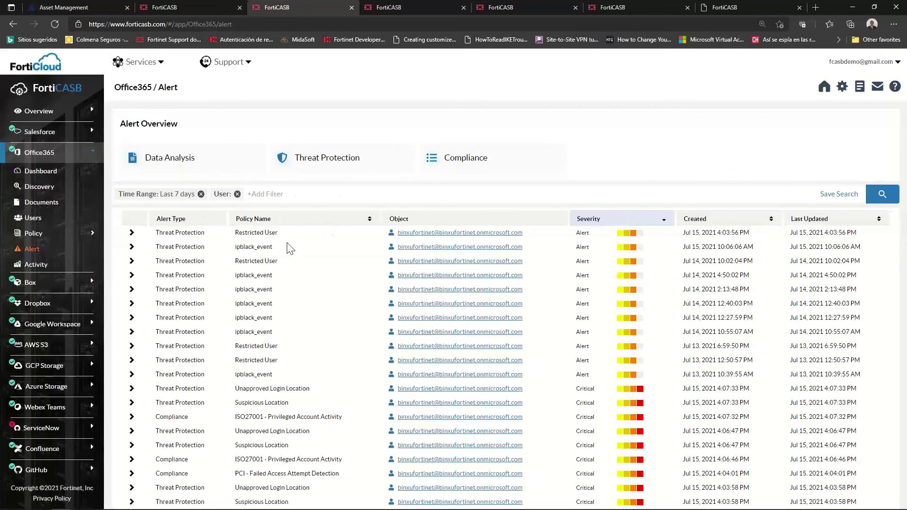
Expand the newest Restricted User and ipblack_event alerts and compare their activity types.
click(131, 233)
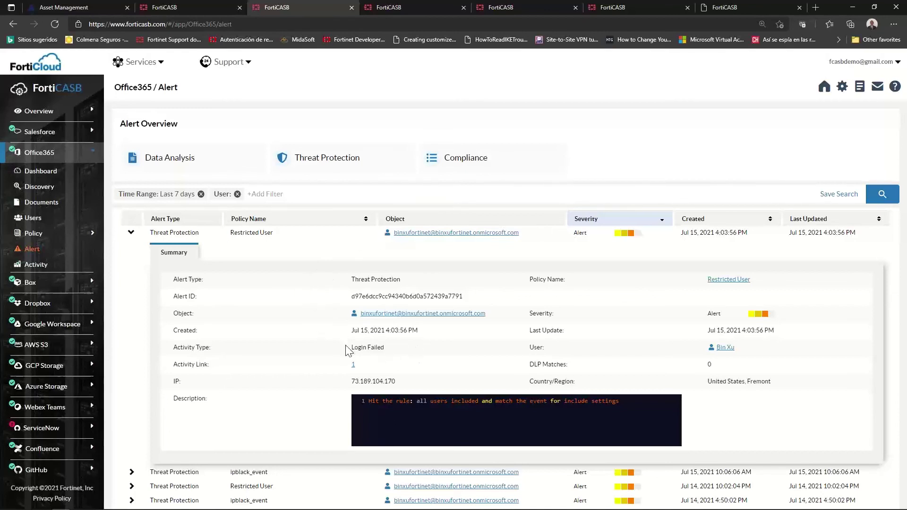
drag(393, 348, 345, 350)
click(132, 473)
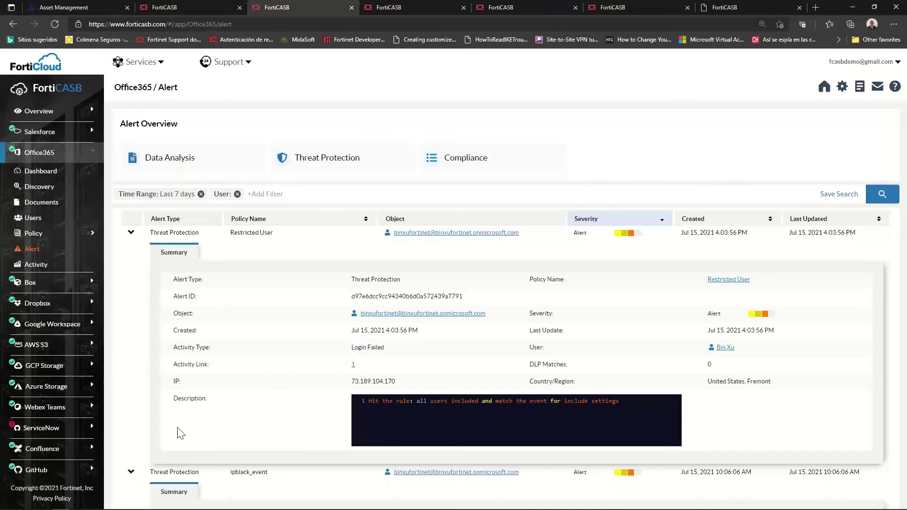
scroll(163, 456, down, 6)
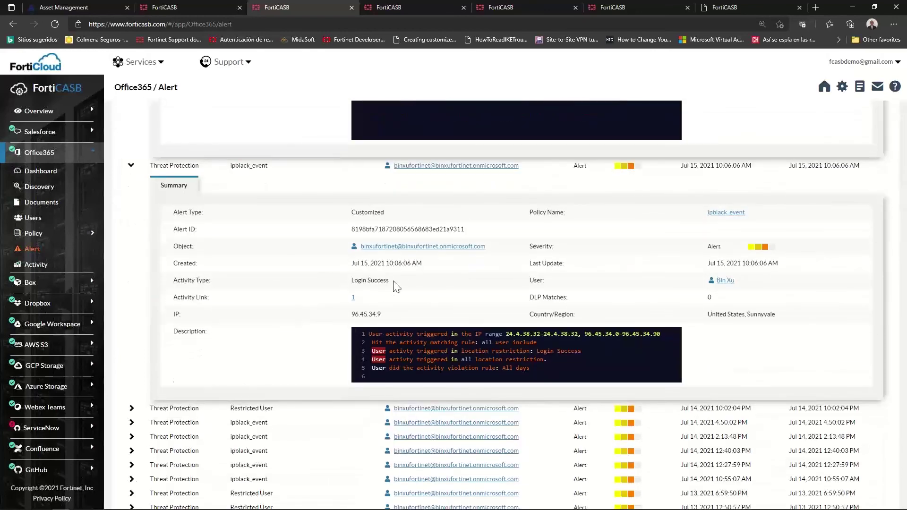
drag(394, 283, 353, 282)
scroll(132, 416, up, 5)
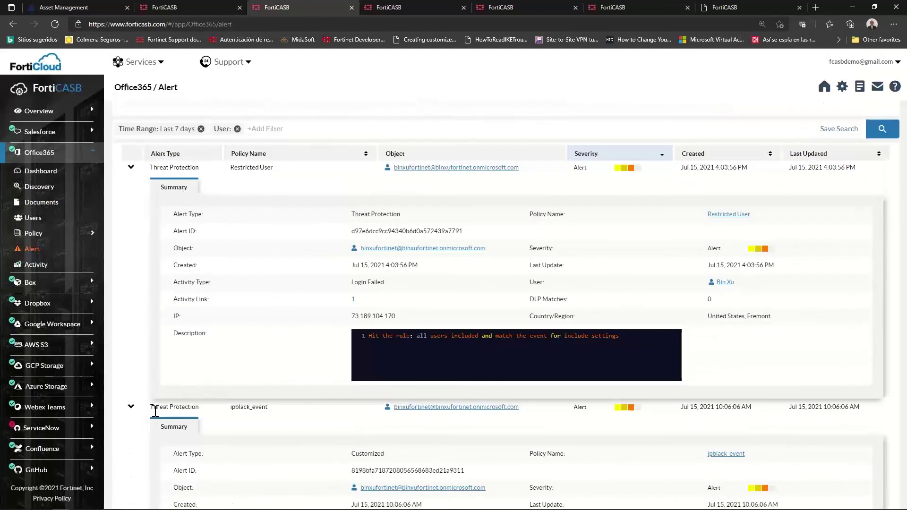
drag(384, 287, 353, 297)
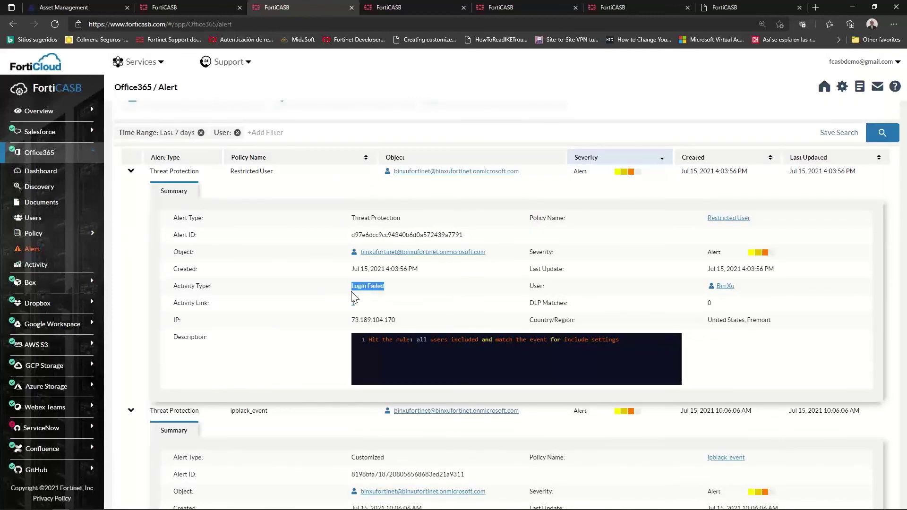
Compare the country and region recorded in the expanded Restricted User and ipblack_event alerts.
drag(785, 323, 704, 326)
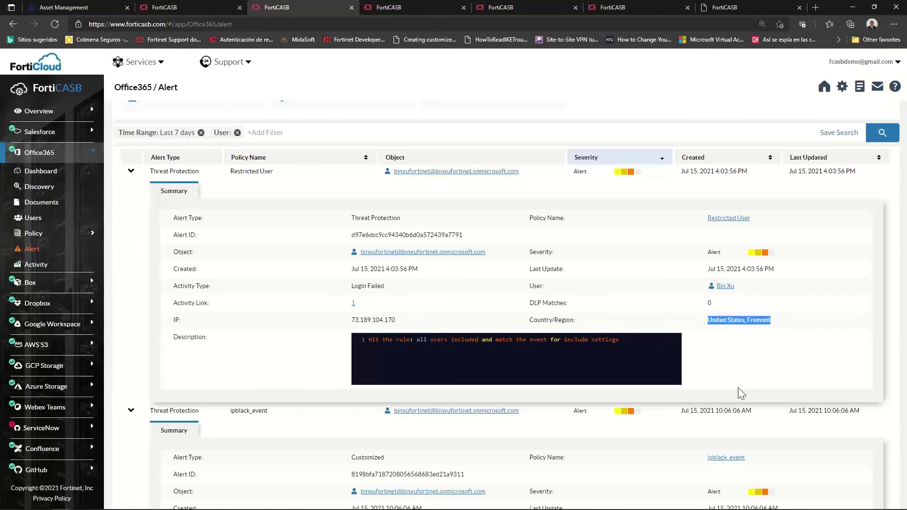
scroll(733, 371, down, 5)
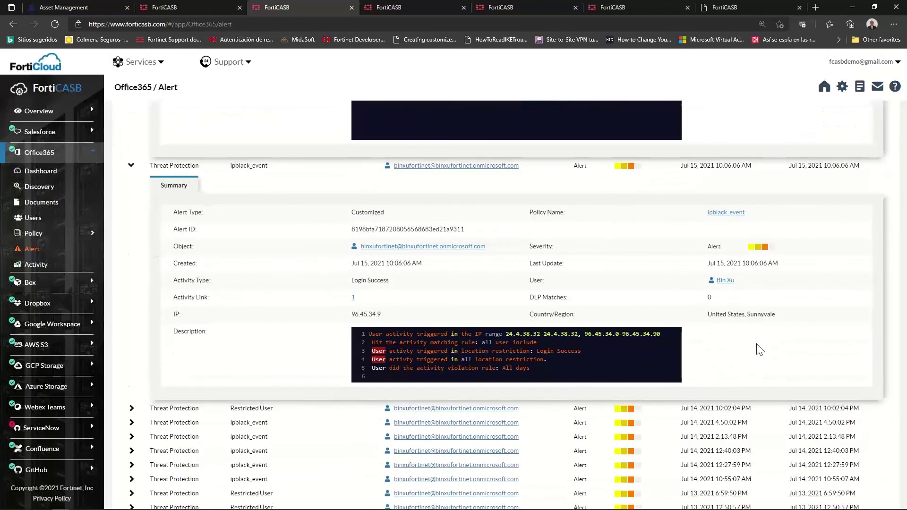
drag(784, 323, 709, 325)
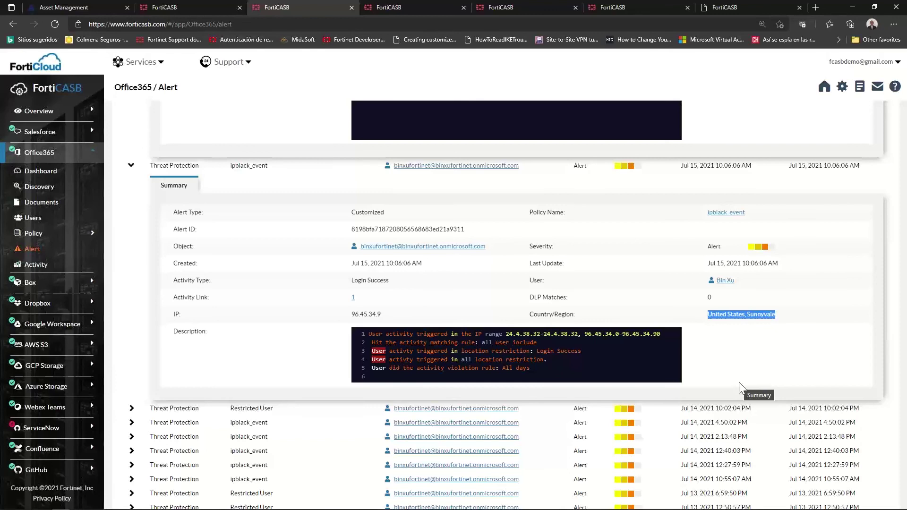
scroll(754, 390, up, 3)
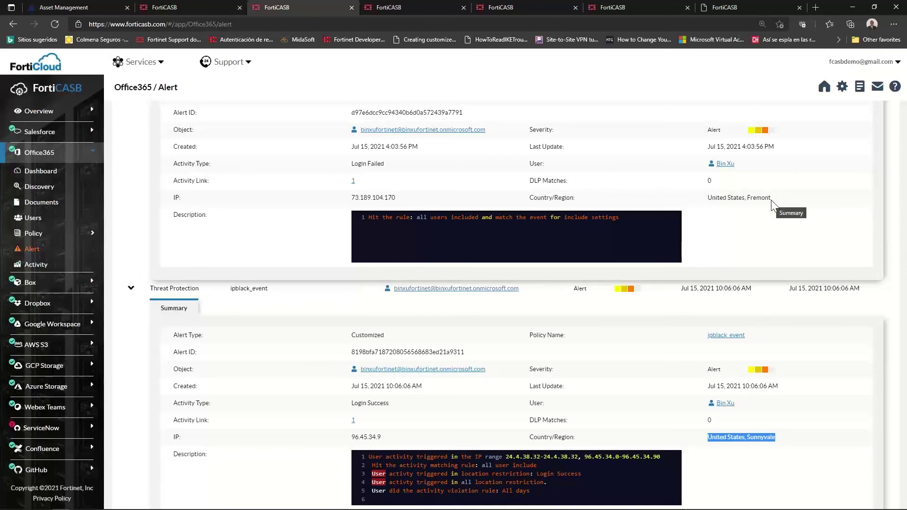
drag(776, 201, 702, 211)
scroll(727, 255, down, 2)
drag(779, 316, 694, 319)
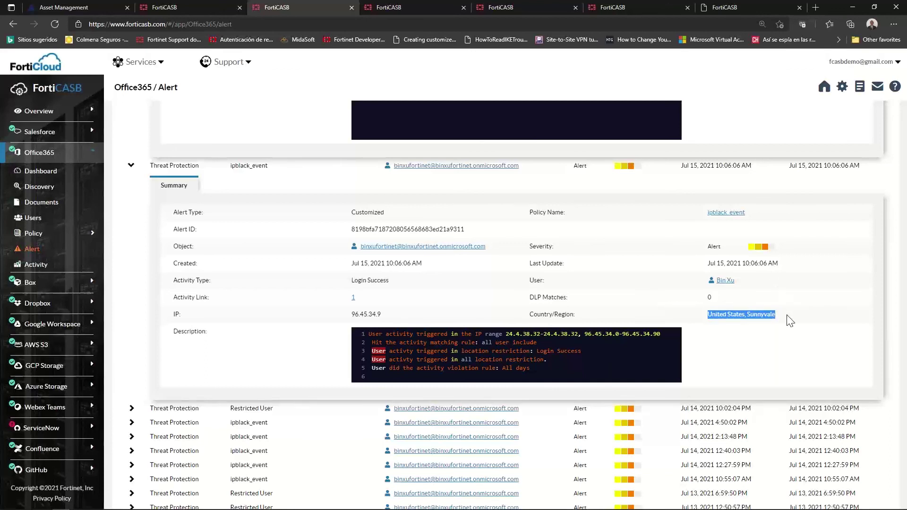
Collapse the details of the ipblack_event and Restricted User alerts.
scroll(185, 273, up, 3)
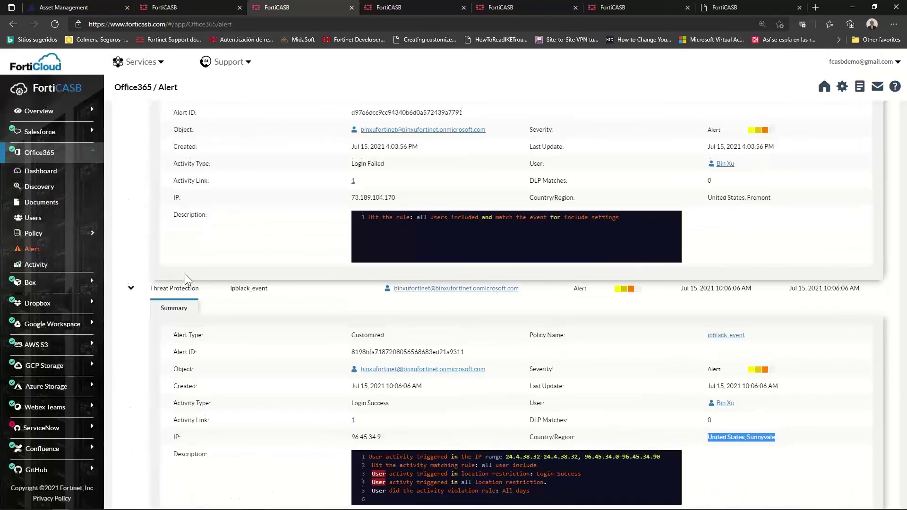
click(131, 289)
scroll(133, 293, up, 4)
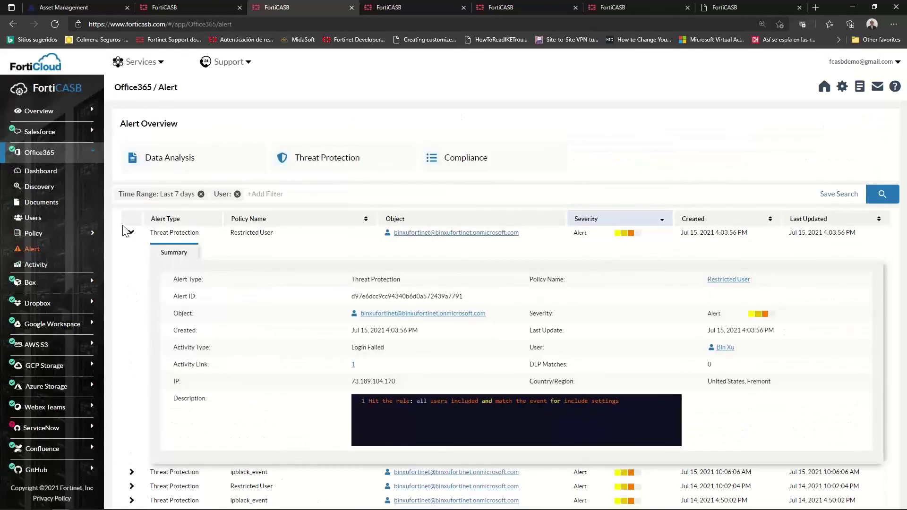
click(132, 233)
Expand the newest critical Suspicious Location alert and examine its policy name and country or region.
scroll(133, 248, down, 1)
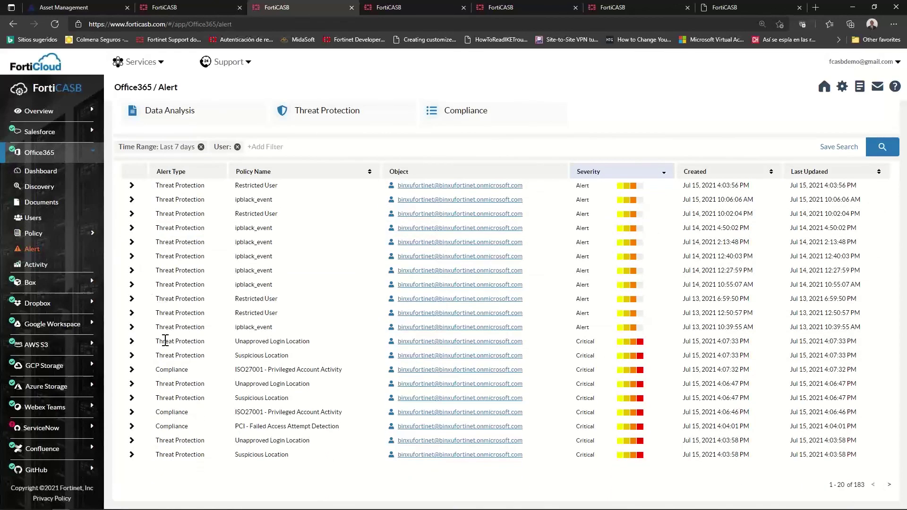
click(130, 358)
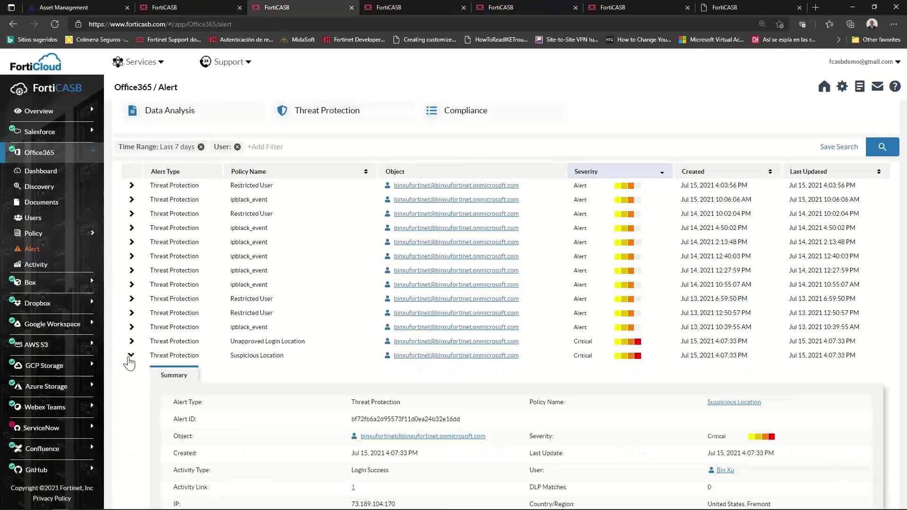
scroll(130, 364, down, 4)
drag(290, 176, 227, 179)
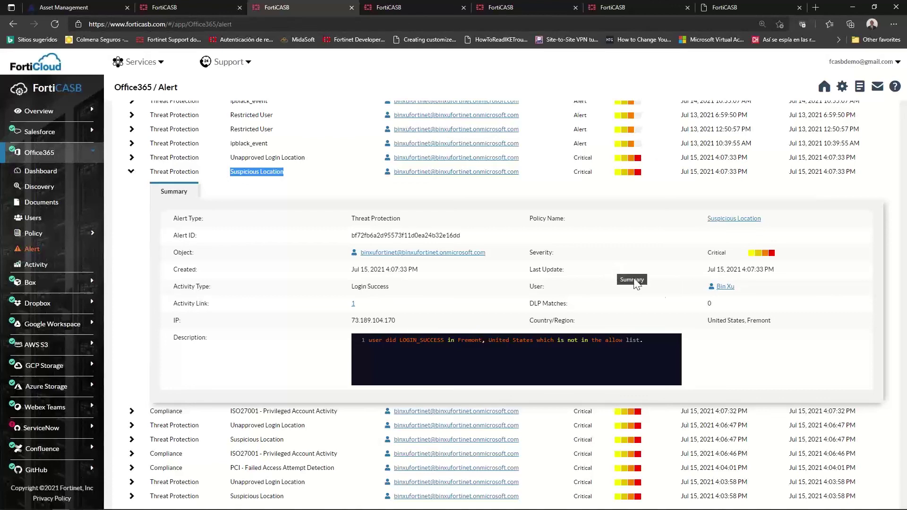
click(774, 320)
drag(774, 320, 706, 320)
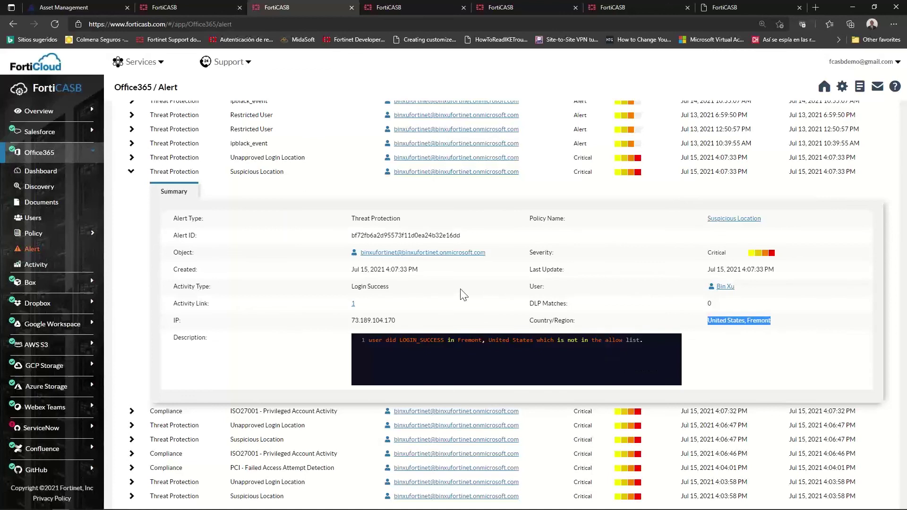
Examine the expanded Suspicious Location alert's activity type, description and country or region against its policy name.
drag(287, 172, 229, 173)
drag(390, 287, 355, 291)
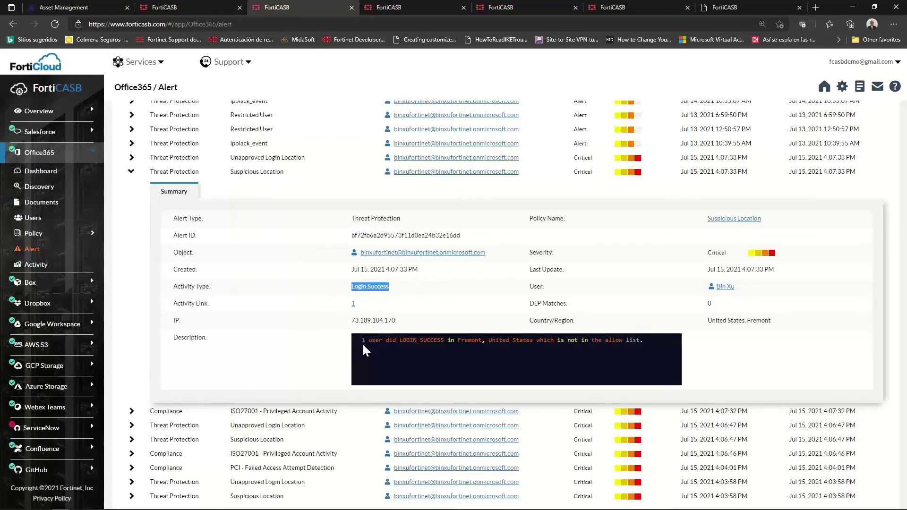
triple_click(653, 345)
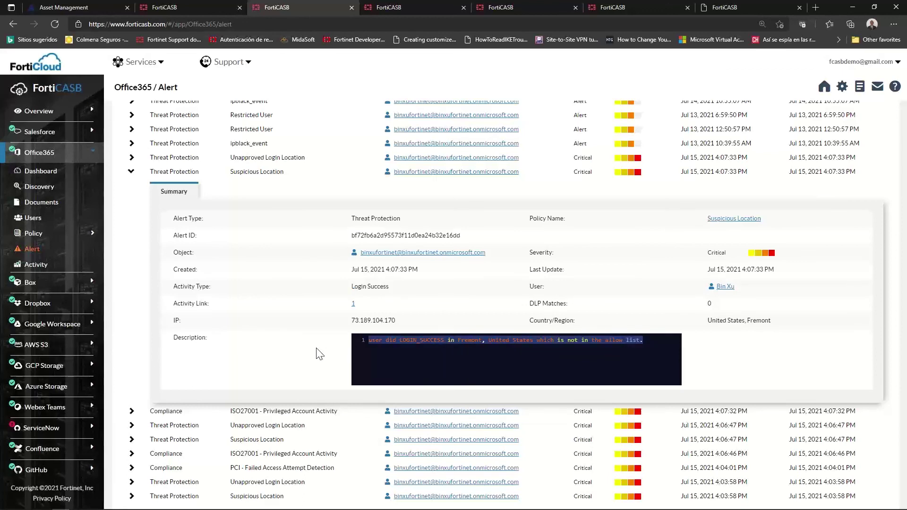
drag(771, 322, 706, 322)
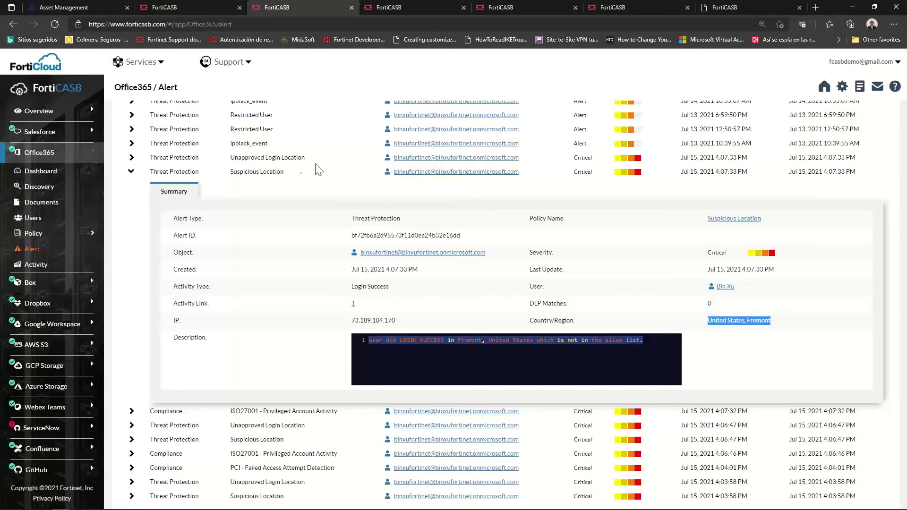
click(284, 176)
drag(268, 168, 230, 173)
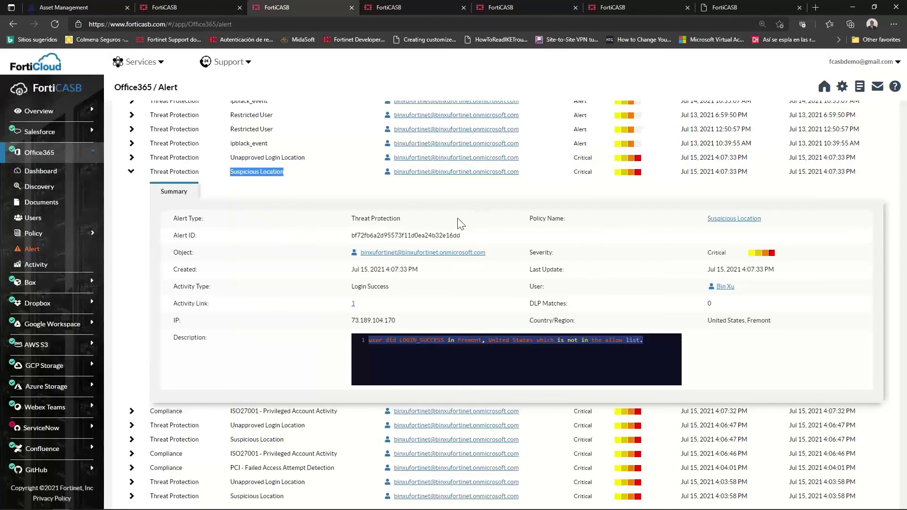
mouse_move(492, 509)
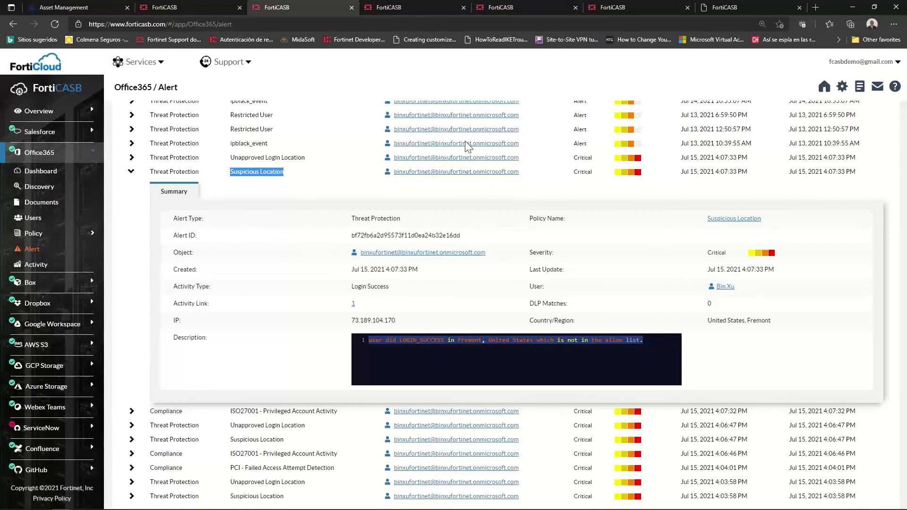
In the Office365 alert list covering the last 24 hours, expand the newest DLP SSN Policy alert and examine the matched content.
click(400, 10)
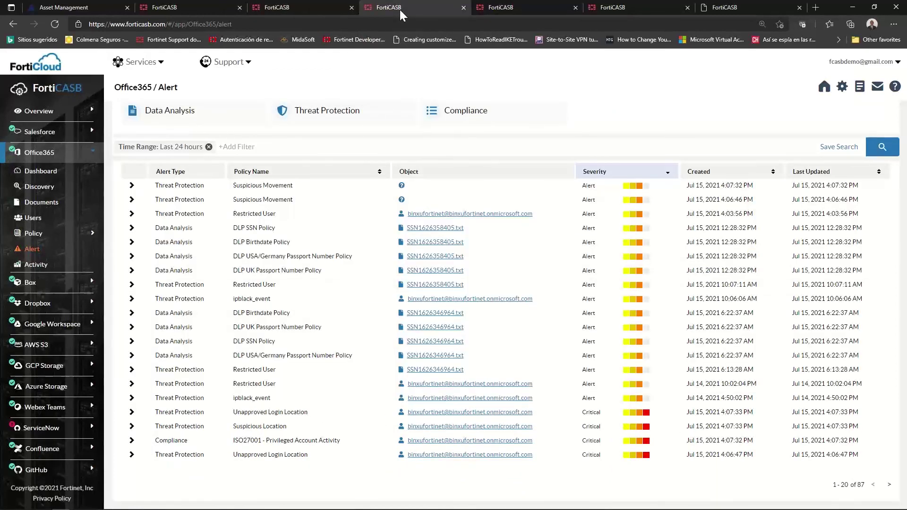
click(132, 229)
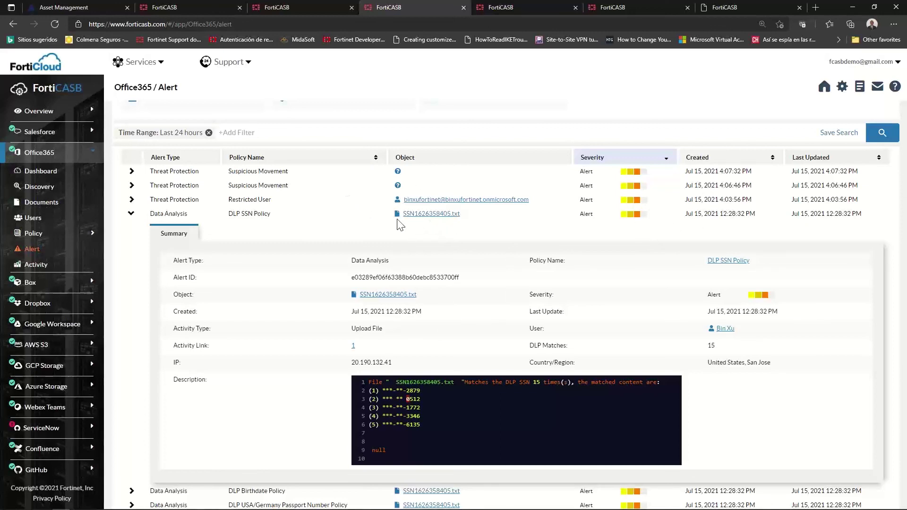
scroll(516, 226, down, 3)
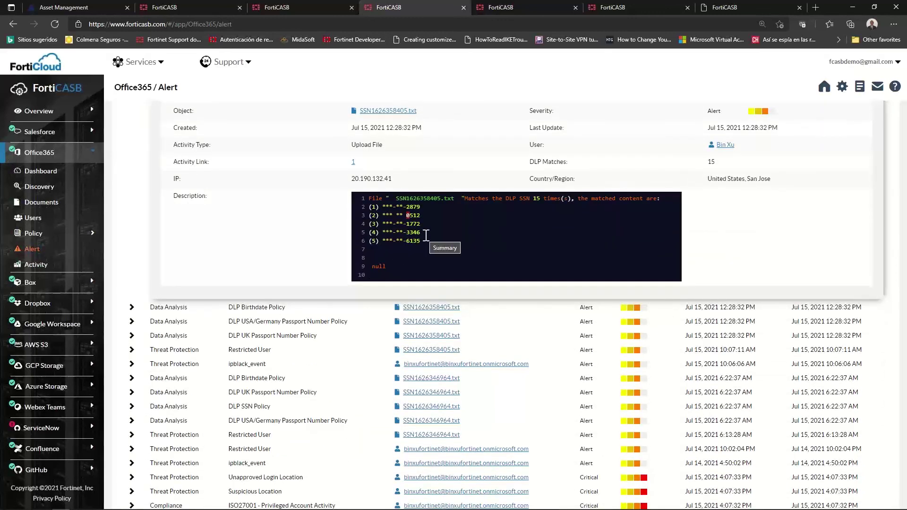
drag(420, 241, 381, 243)
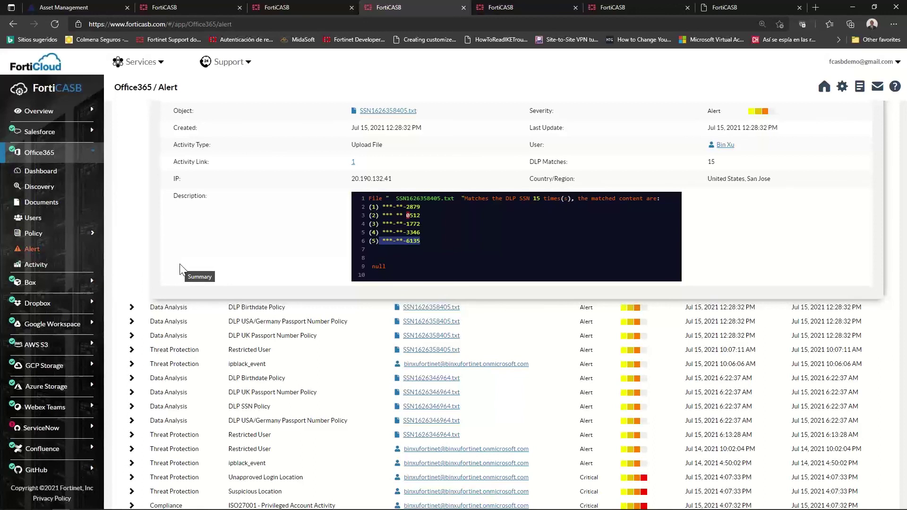
scroll(180, 269, up, 3)
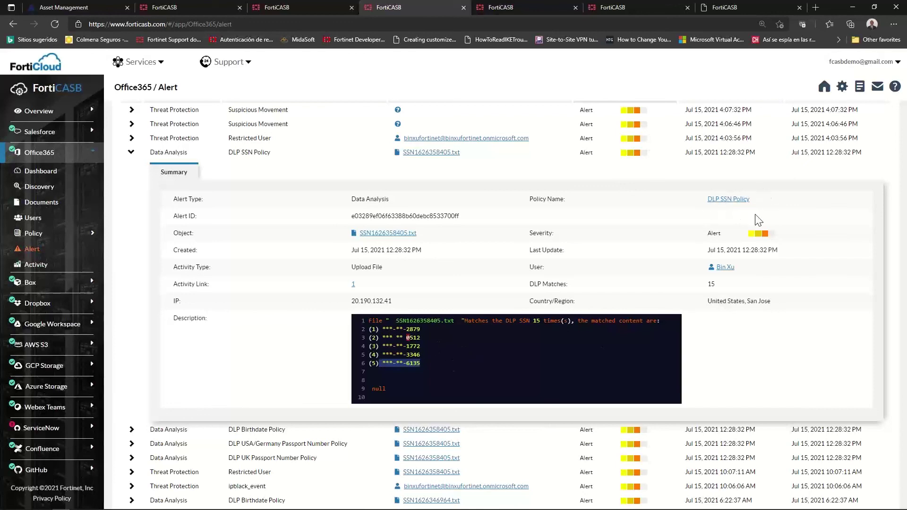
scroll(166, 218, up, 1)
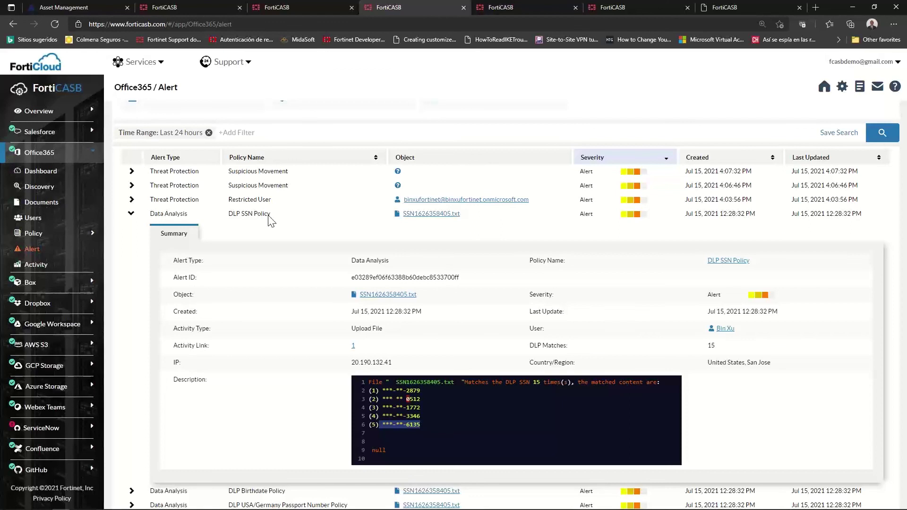
Check the policy name and affected file of the DLP SSN alert, and open the policy's general settings from its details.
drag(270, 219, 218, 223)
drag(480, 215, 396, 215)
click(710, 276)
click(729, 262)
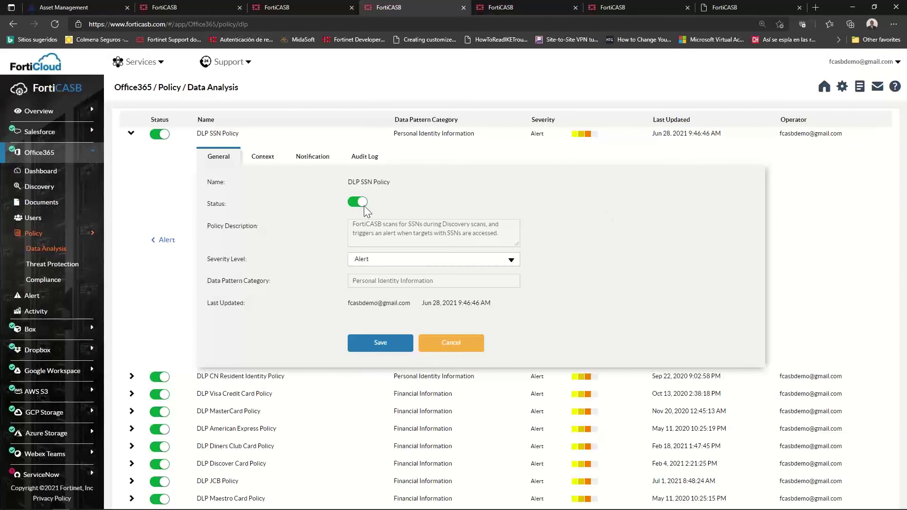
Choose Critical as the DLP SSN Policy's severity level and view its email notification settings.
click(435, 266)
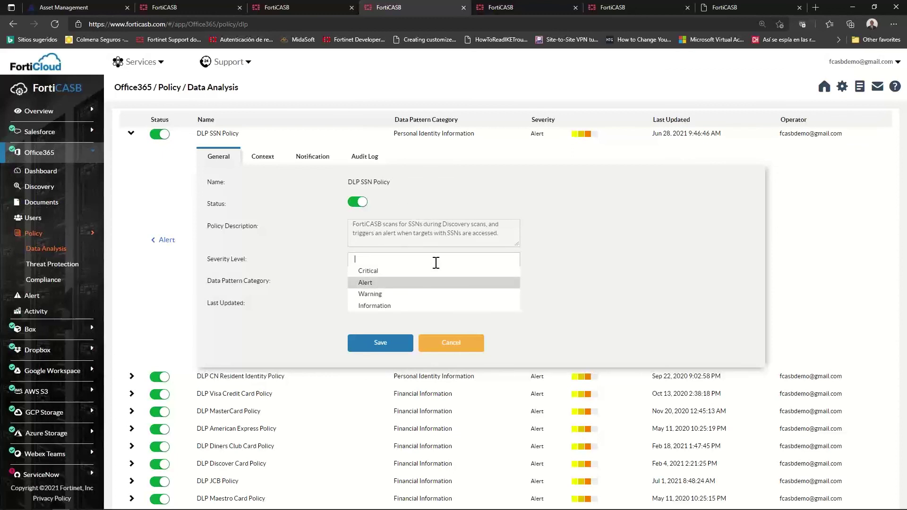
click(591, 276)
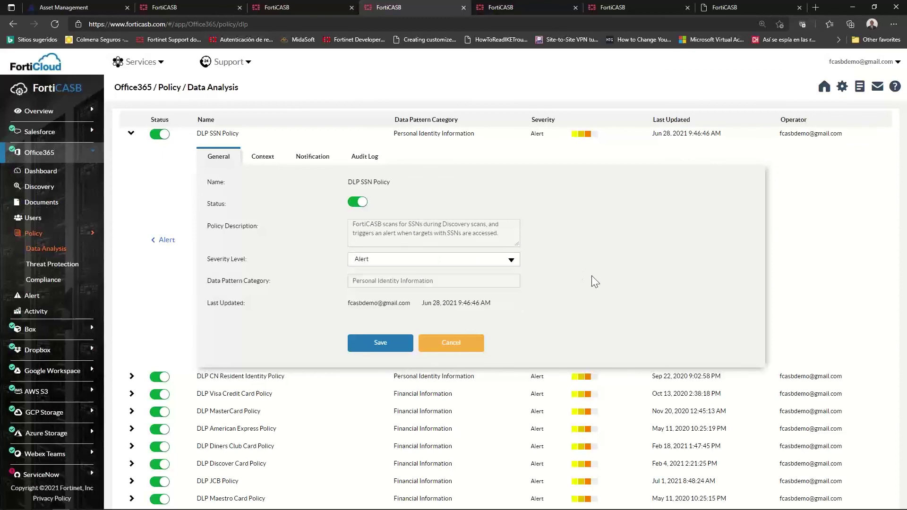
click(485, 264)
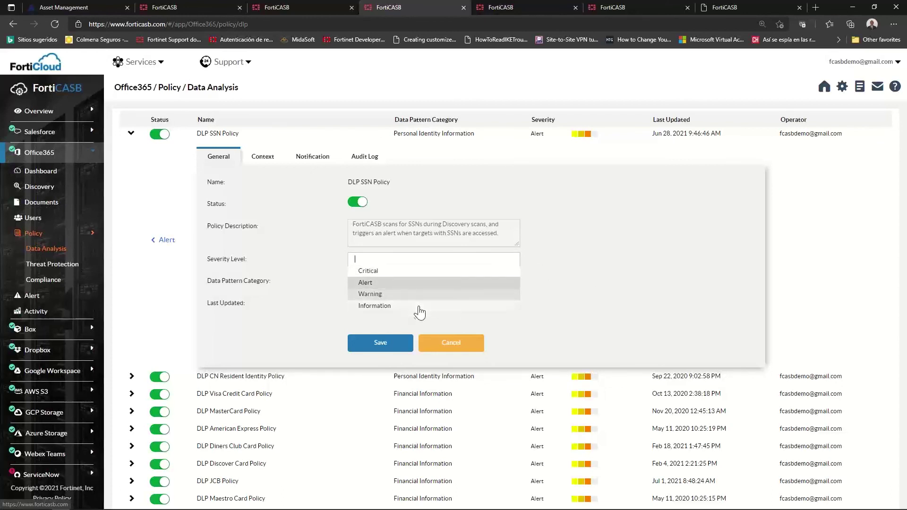
click(410, 271)
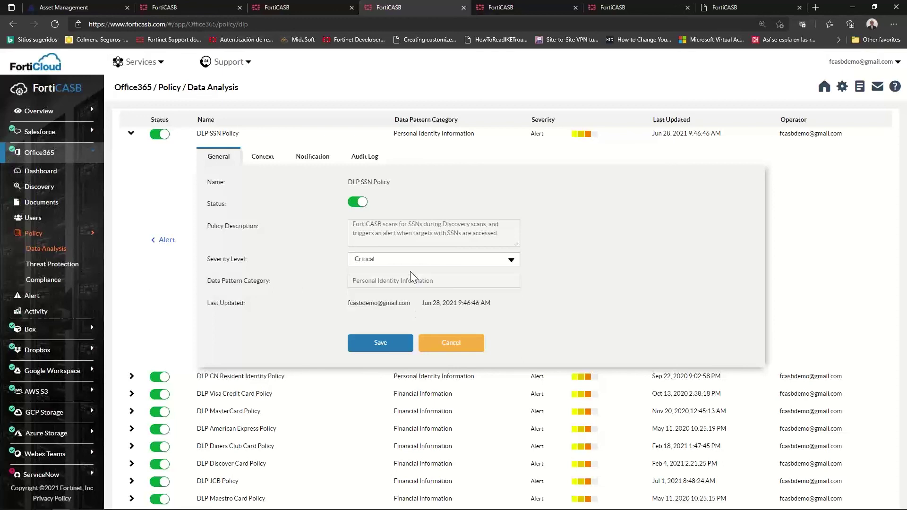
drag(442, 280, 324, 284)
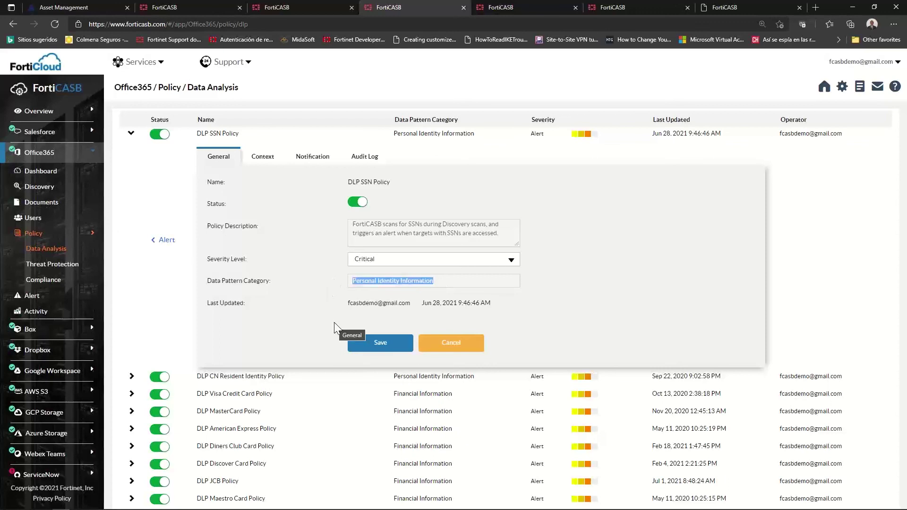
click(325, 161)
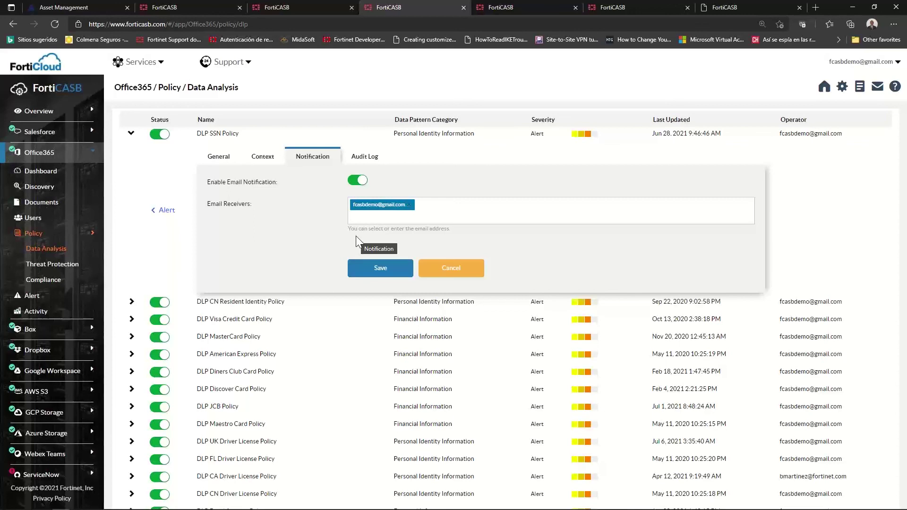
Review the Shadow IT dashboard's unsanctioned cloud application usage and its File Insight section.
click(521, 7)
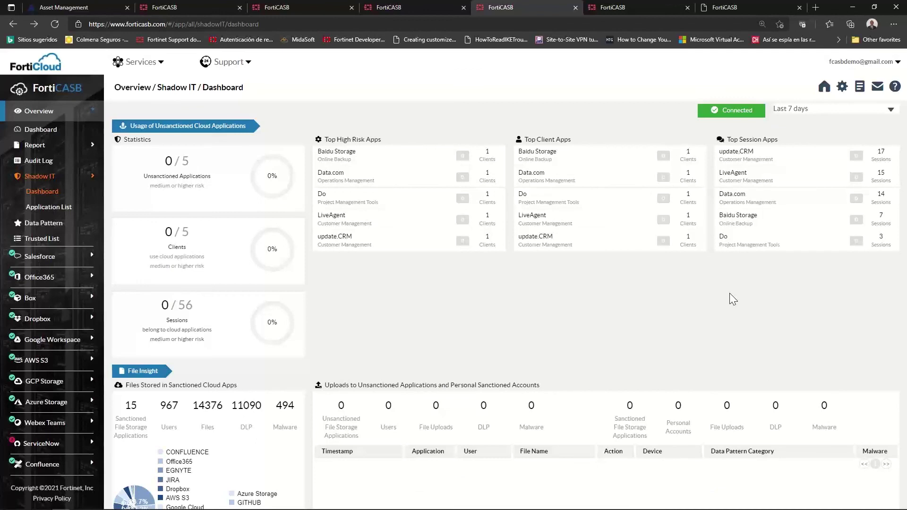
scroll(729, 293, down, 2)
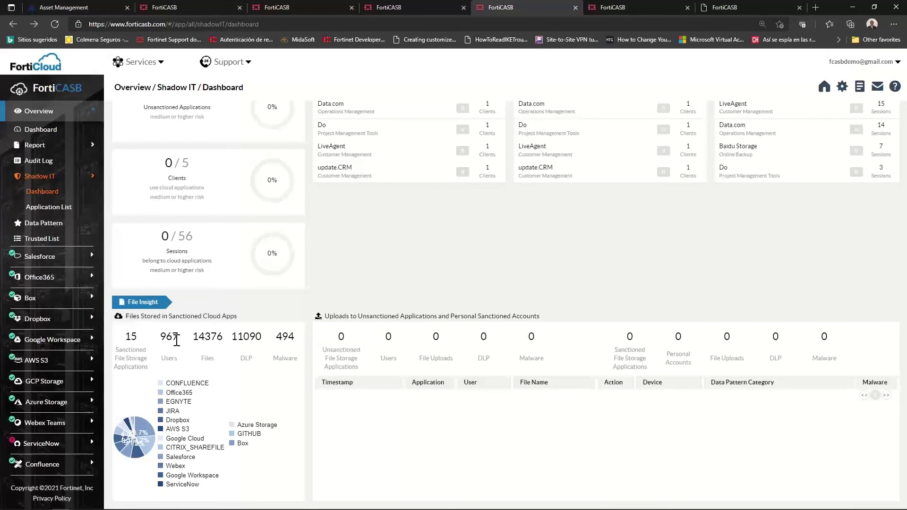
scroll(178, 340, up, 2)
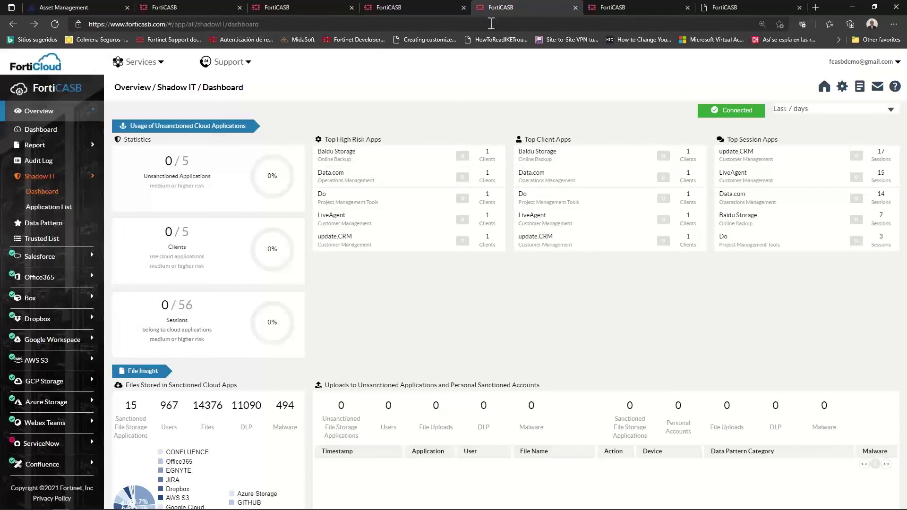
View the list of generated compliance reports and bring up the 2021 Quarter 1 C-Level Report.
click(623, 9)
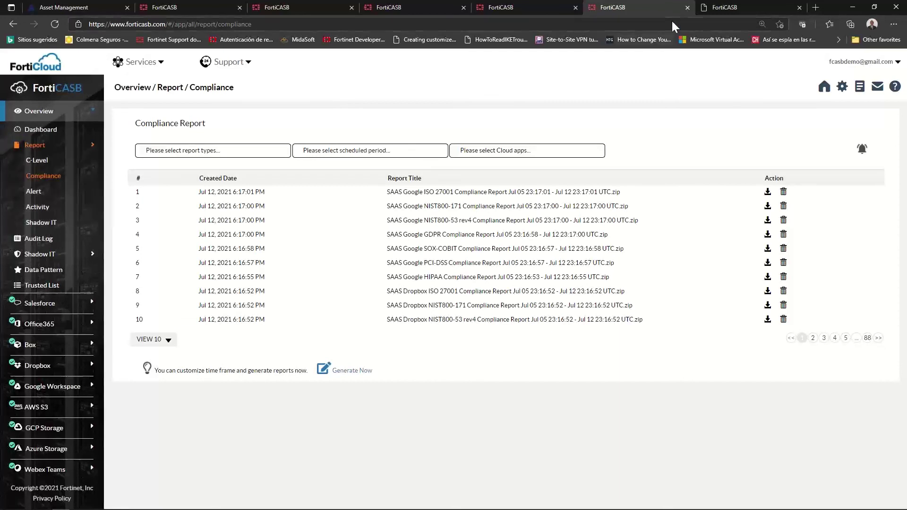
click(725, 9)
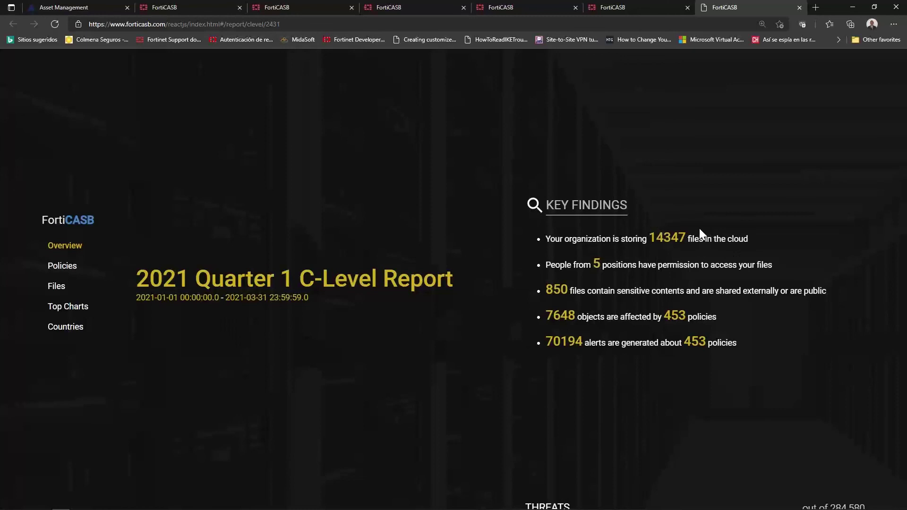
Go through the C-Level Report's Policies, Files, Top Charts and Countries sections in full screen.
click(54, 273)
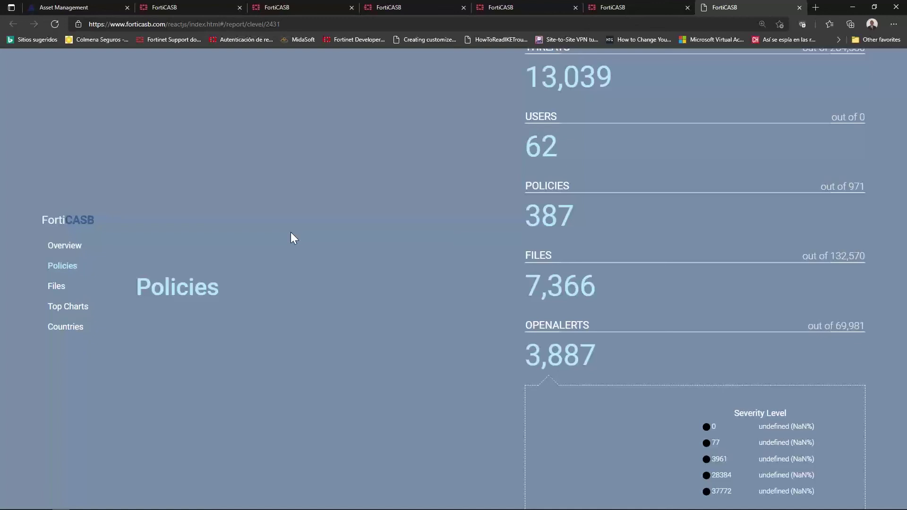
key(F11)
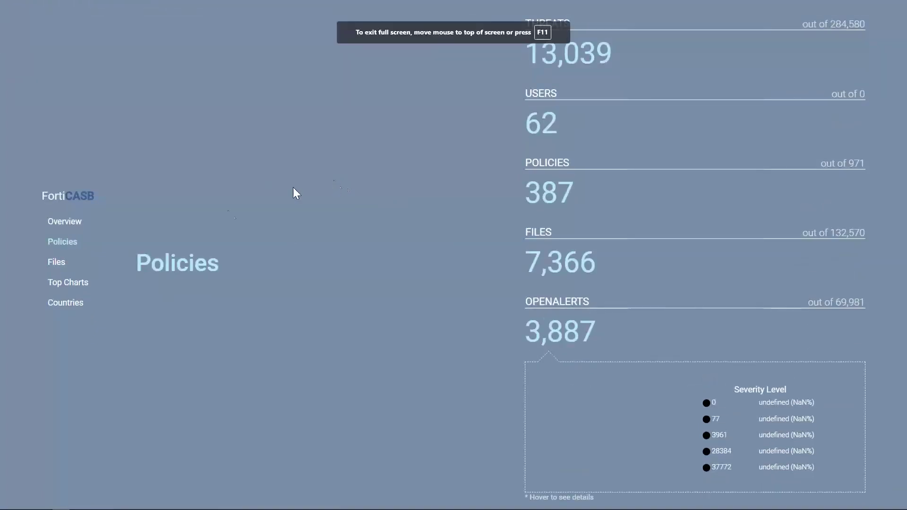
scroll(203, 231, down, 1)
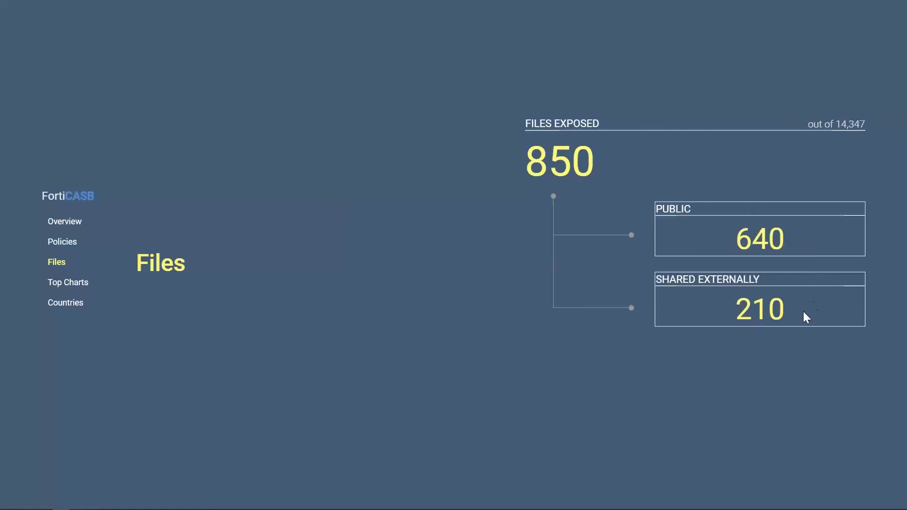
click(55, 286)
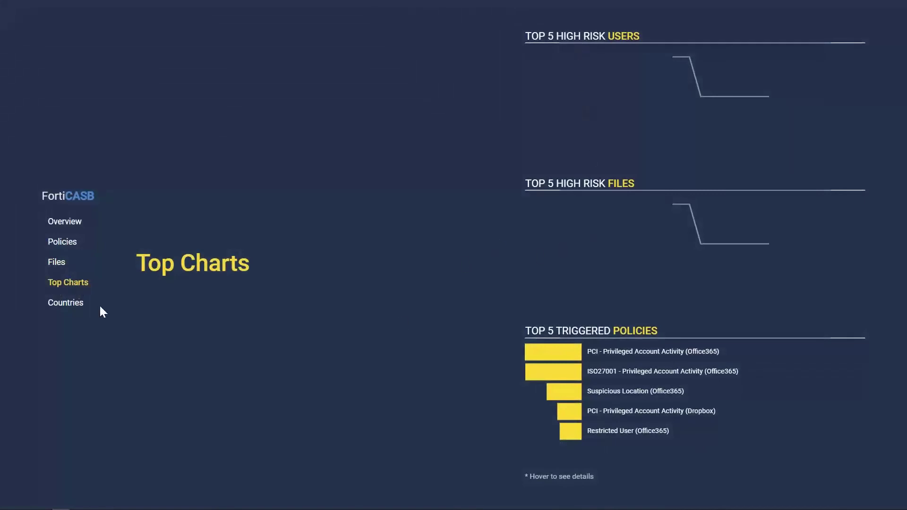
click(67, 305)
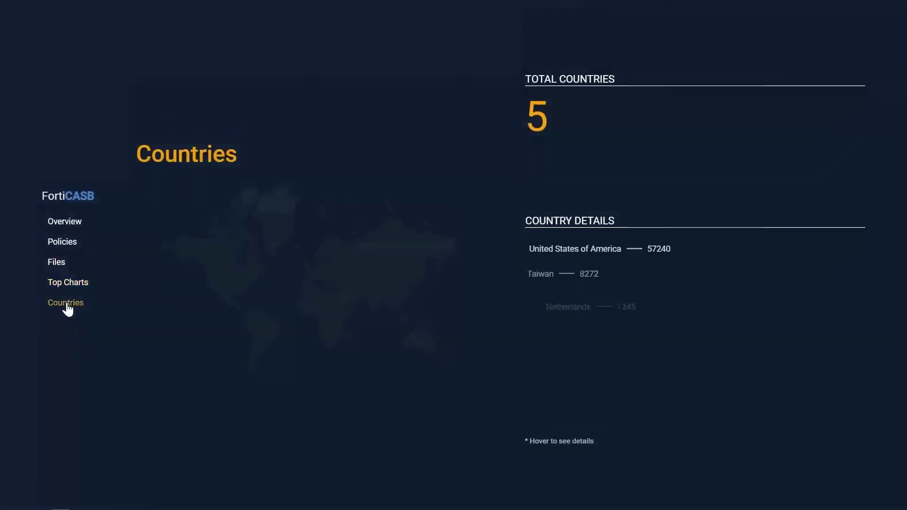
mouse_move(578, 254)
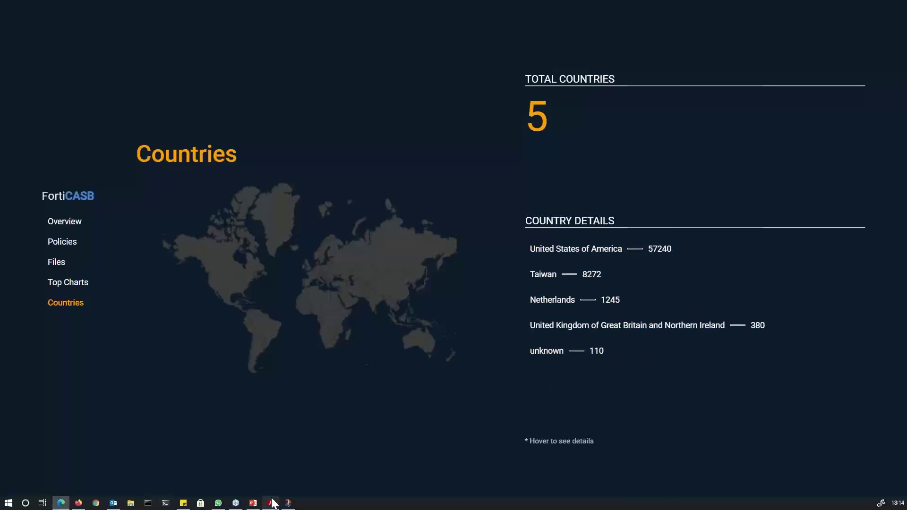
Switch to Adobe Acrobat Reader, maximize the Google ISO 27001 compliance report and examine its cover page.
click(271, 502)
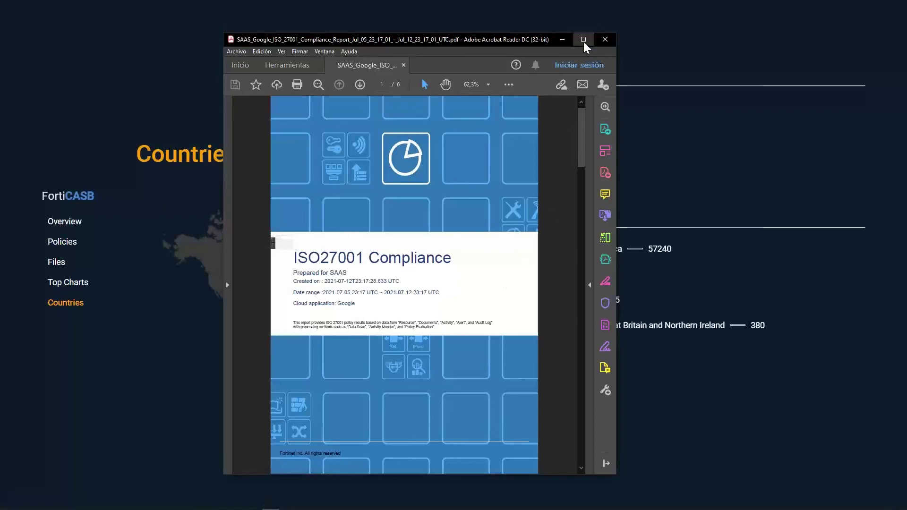
click(583, 39)
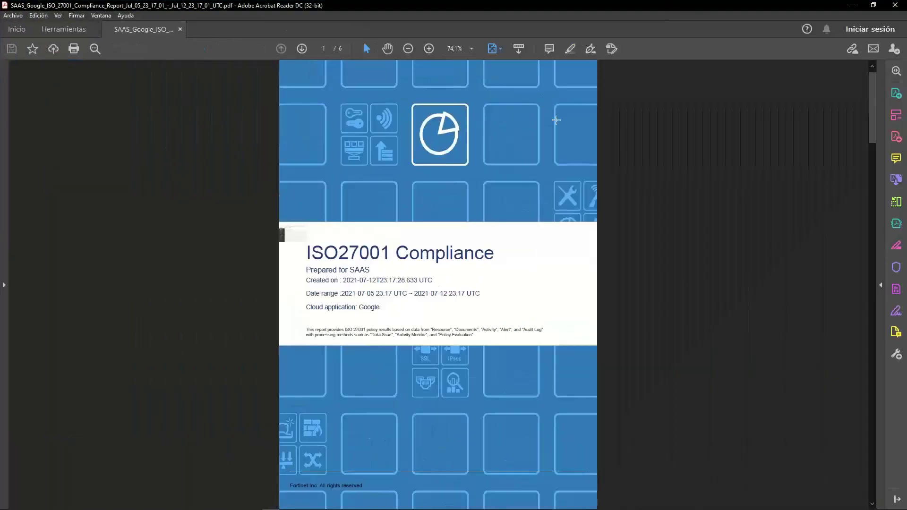
drag(493, 255, 306, 250)
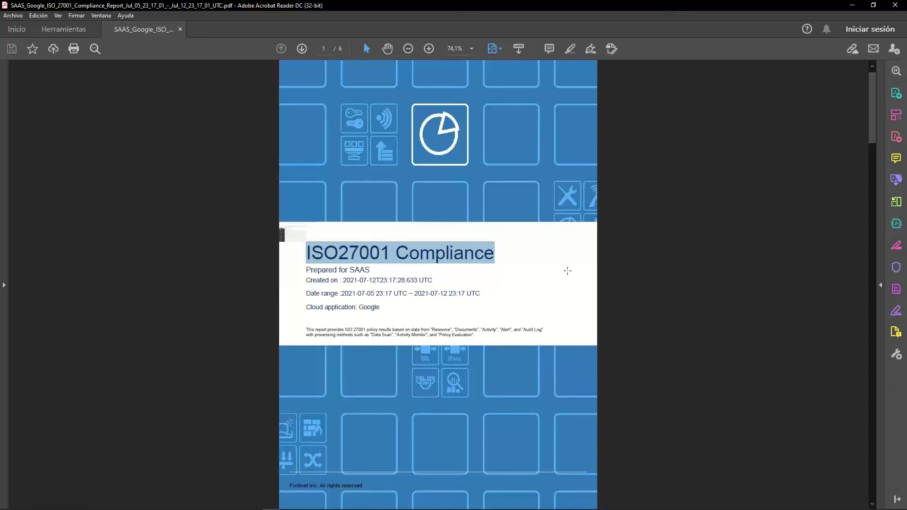
Examine the report's Executive Summary, starting with the Access Control Policy control and its related policy.
scroll(568, 271, down, 3)
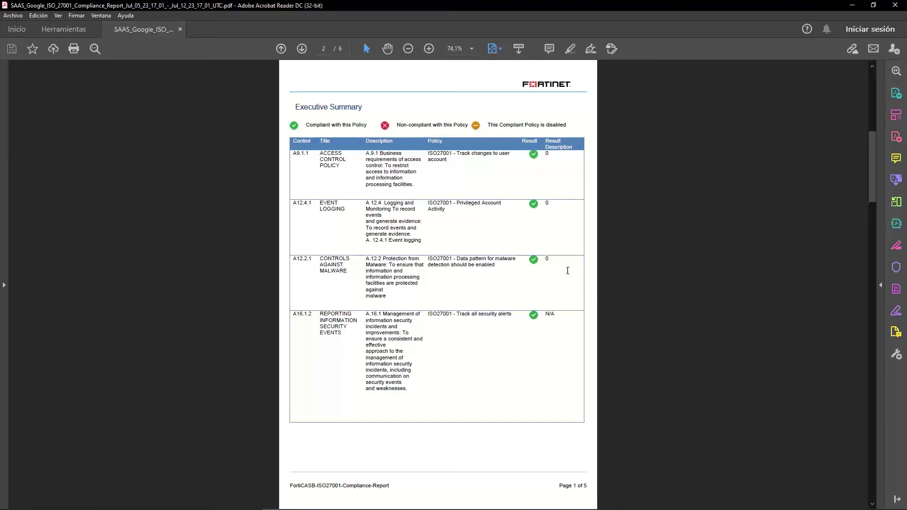
double_click(321, 159)
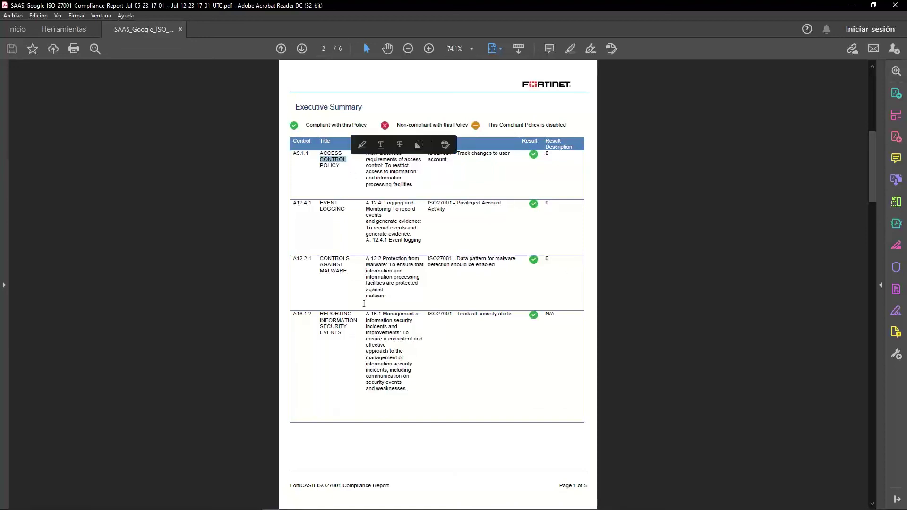
click(500, 179)
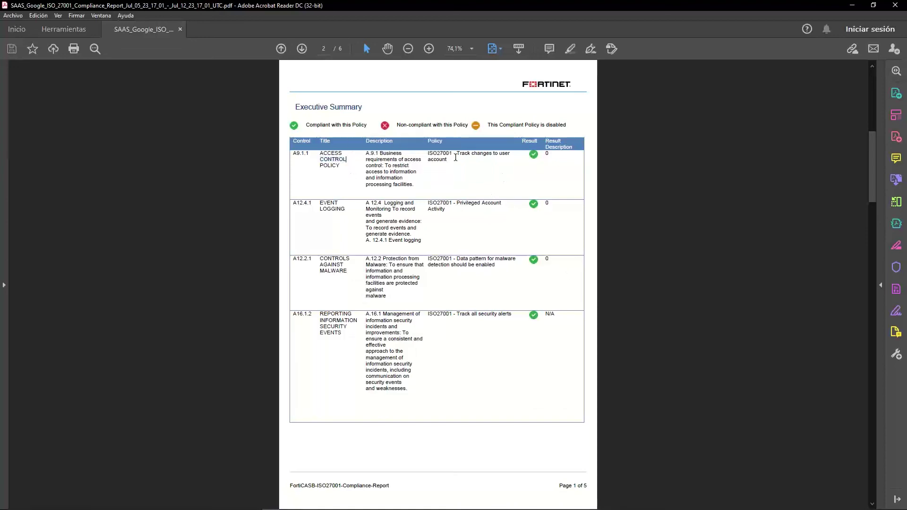
Examine the Executive Summary's policies for user account changes, privileged account activity and malware detection data patterns.
drag(457, 154, 512, 155)
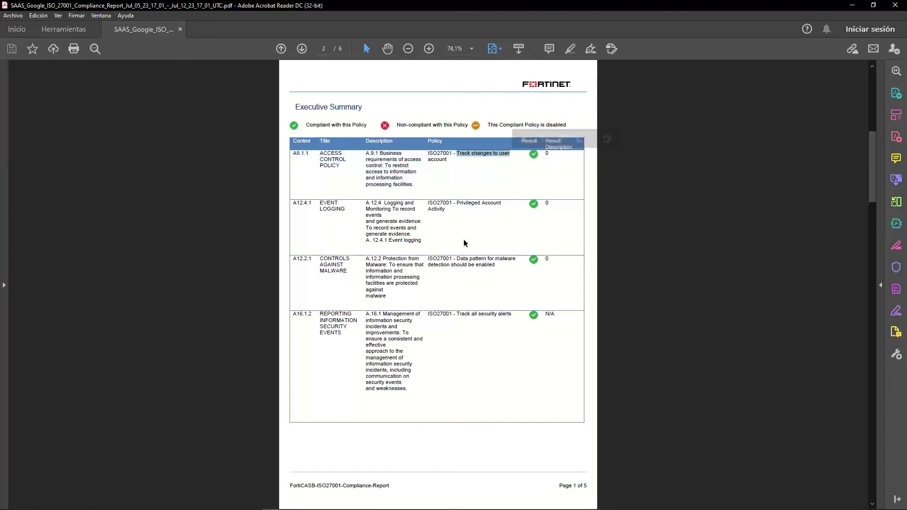
mouse_move(457, 202)
mouse_down()
mouse_move(507, 209)
mouse_move(445, 213)
mouse_up()
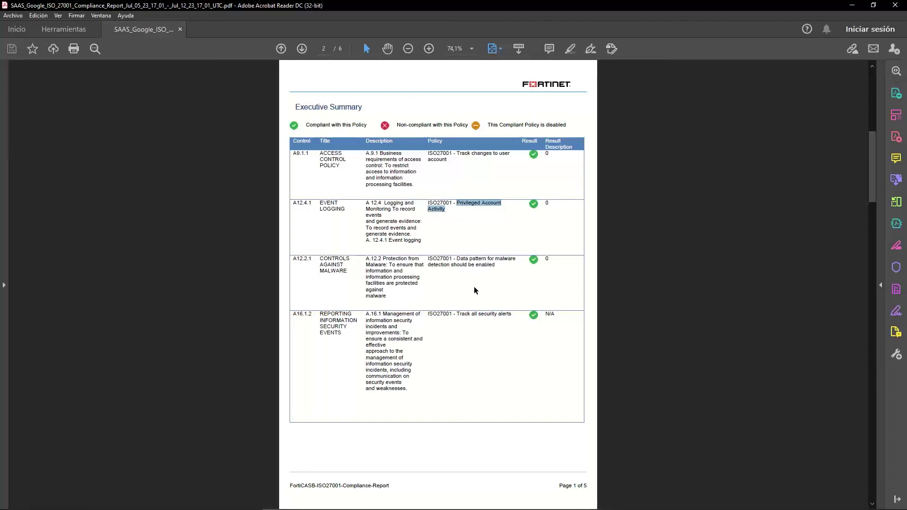
drag(457, 259, 495, 269)
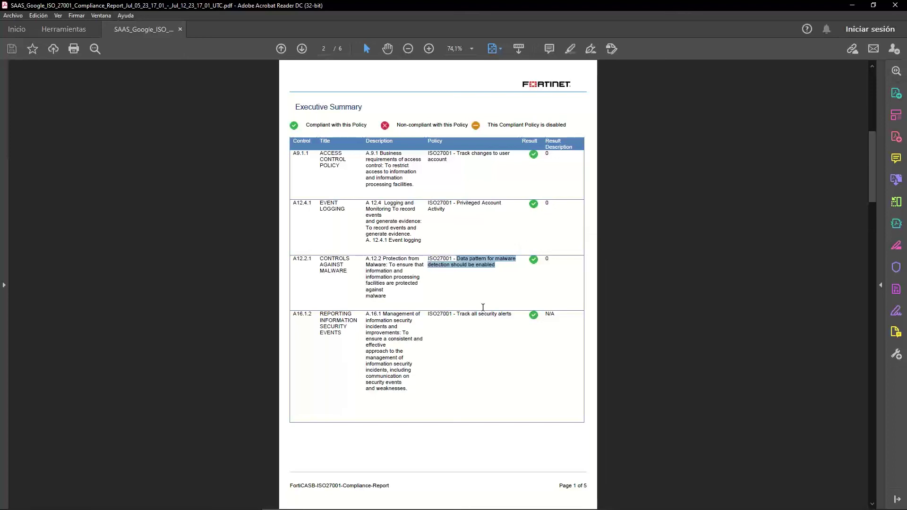
Go through the report's detail pages for each ISO27001 requirement up to Track all security alerts, and return to the cover page.
scroll(483, 308, down, 1)
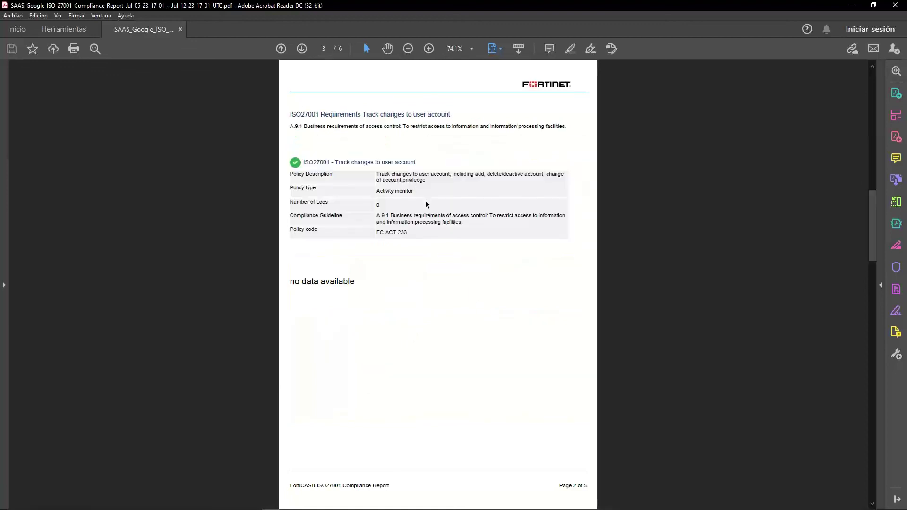
scroll(425, 204, down, 1)
scroll(428, 206, down, 1)
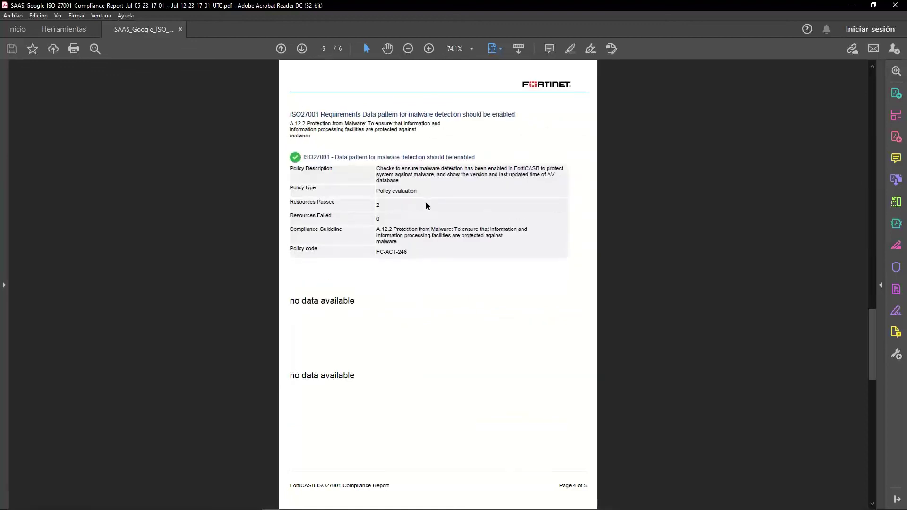
scroll(426, 204, down, 1)
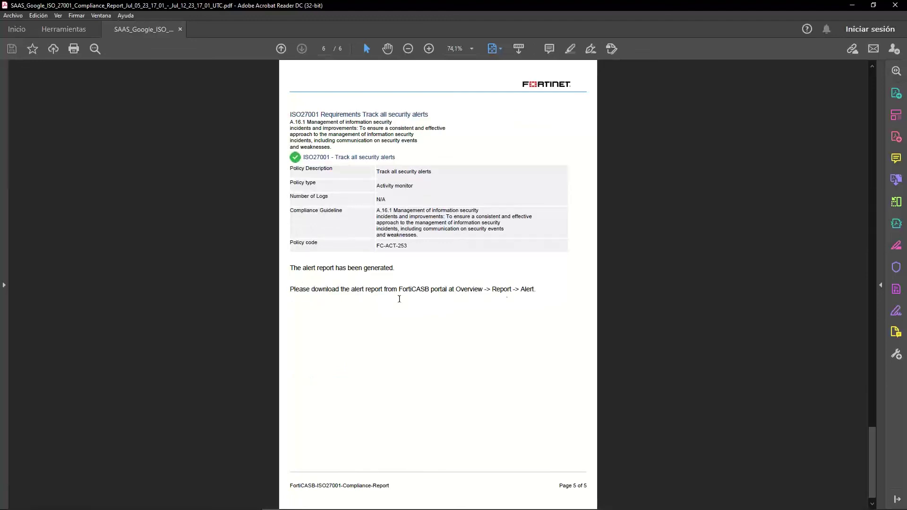
scroll(440, 255, up, 5)
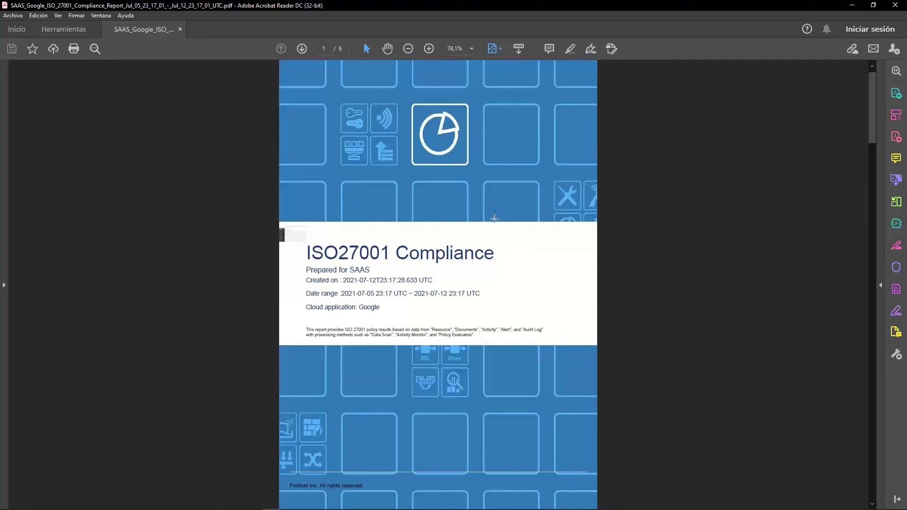
Return to the Executive Summary and examine the status legend, including the non-compliant and disabled policy entries.
scroll(492, 222, down, 1)
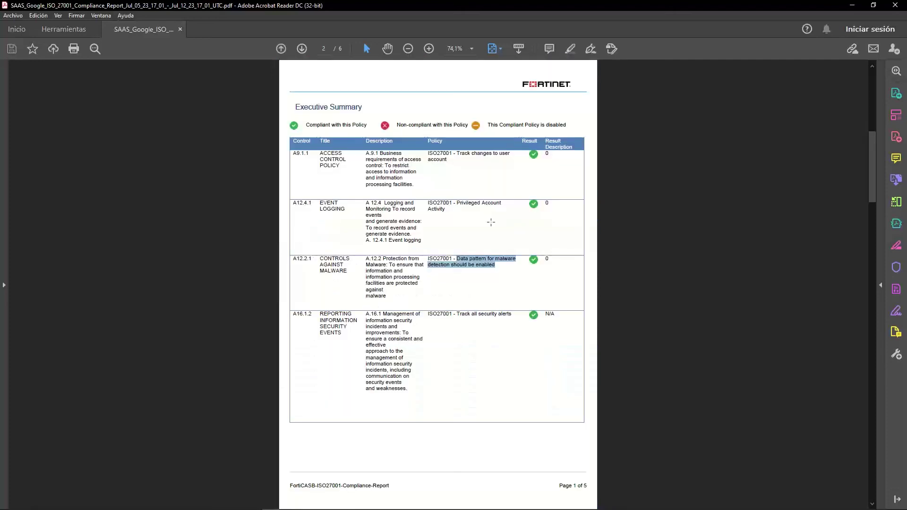
click(589, 223)
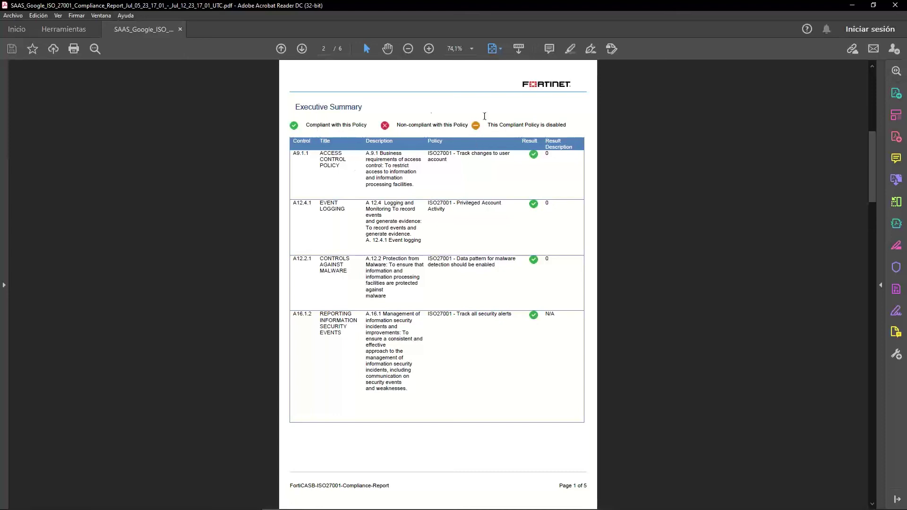
drag(395, 124, 460, 121)
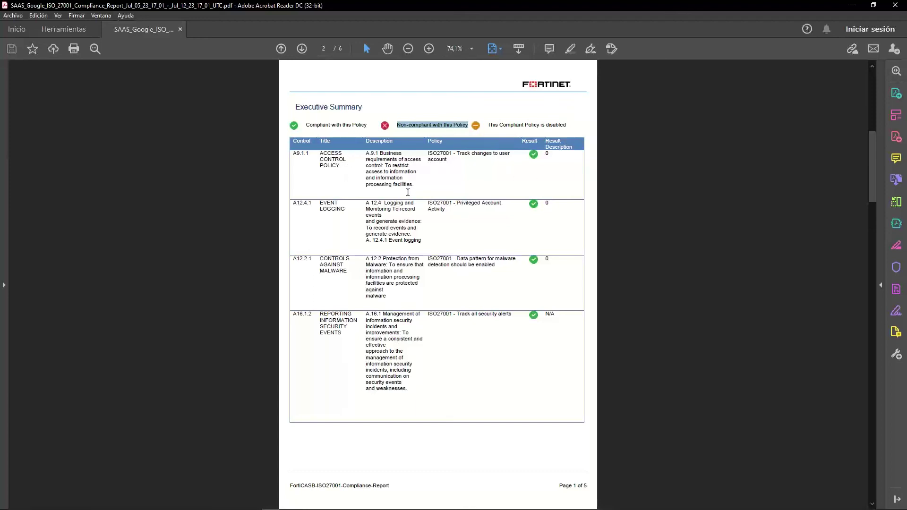
drag(487, 125, 570, 127)
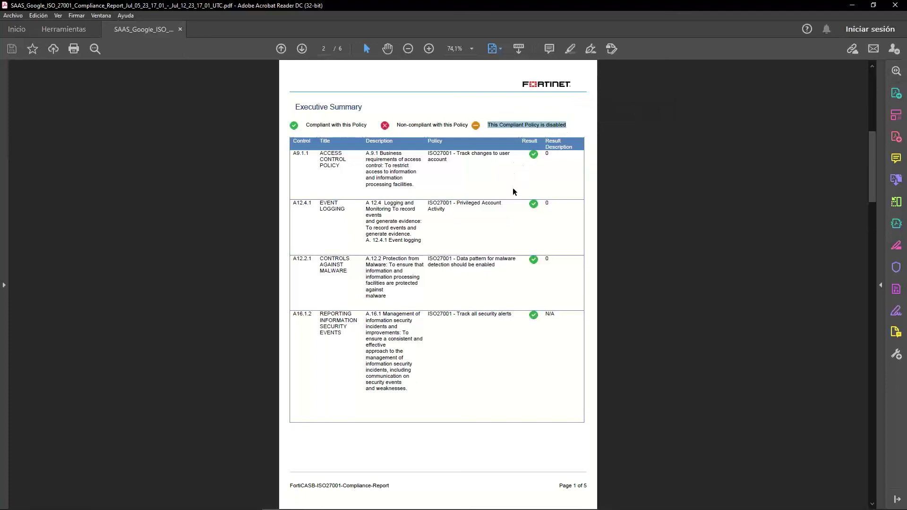
Minimize the PDF report and switch to the FortiCASB Overview dashboard in the browser.
click(854, 2)
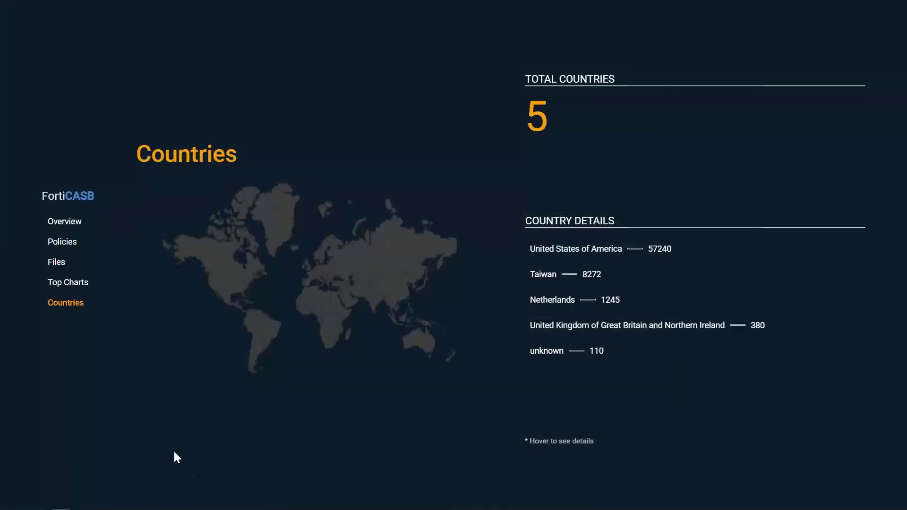
mouse_move(66, 506)
mouse_move(302, 3)
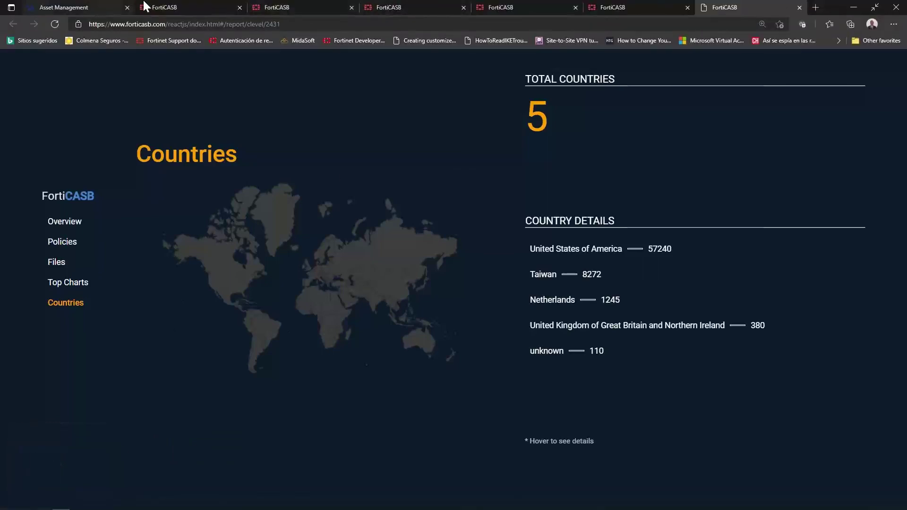
click(190, 5)
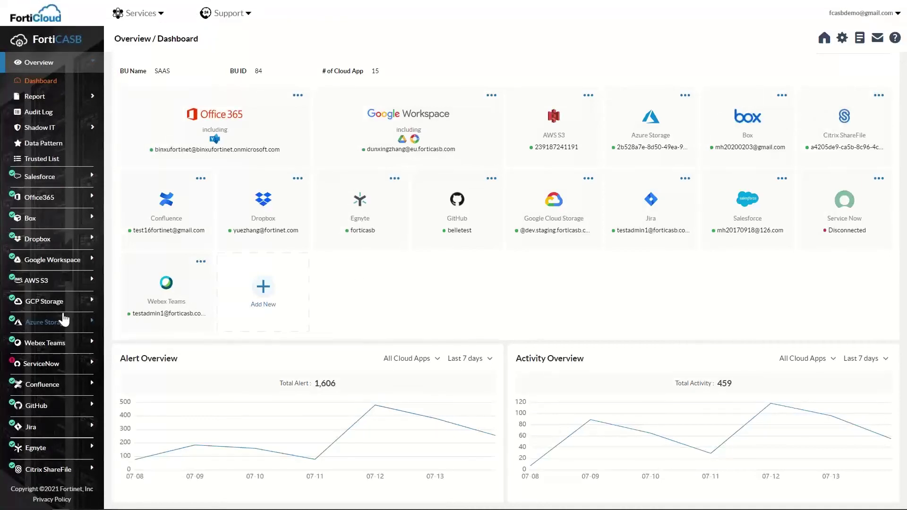
Open the AWS S3 activity page and examine its map and event log.
click(63, 282)
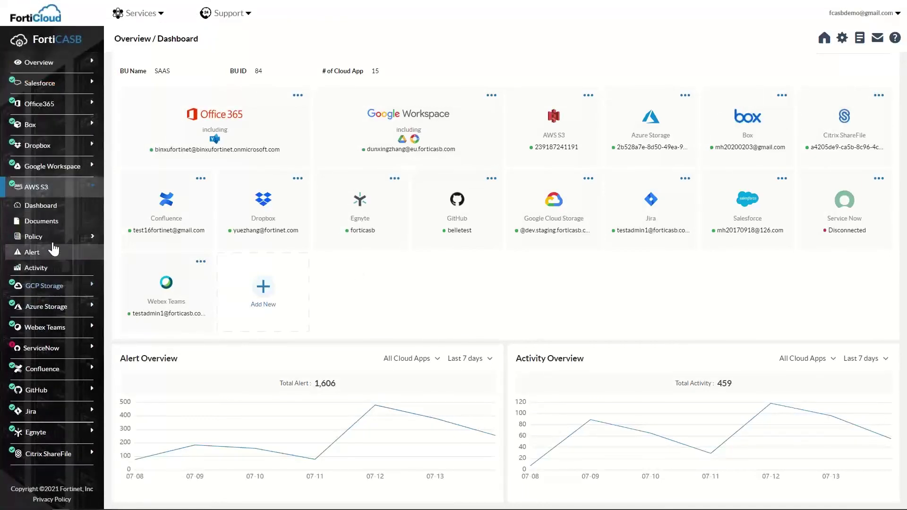
click(28, 237)
click(49, 283)
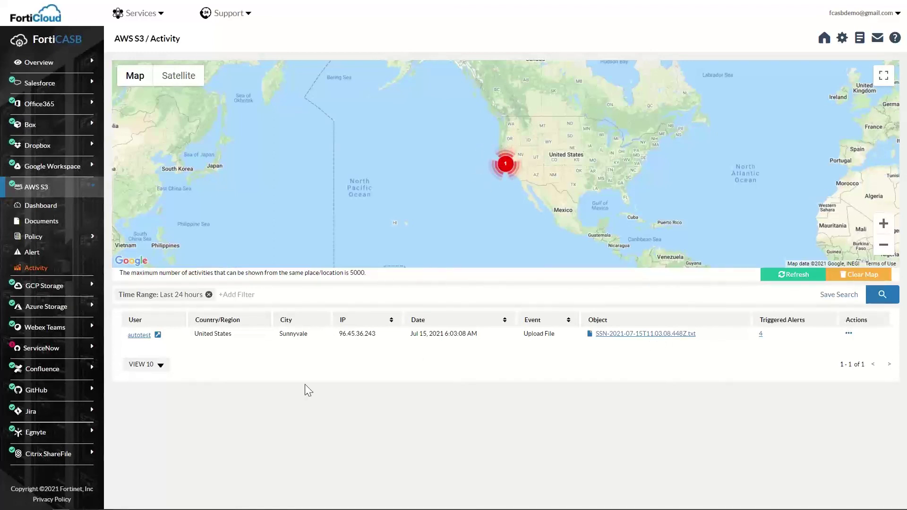
View the Dropbox activity page, and open the activity page for Office365.
click(71, 146)
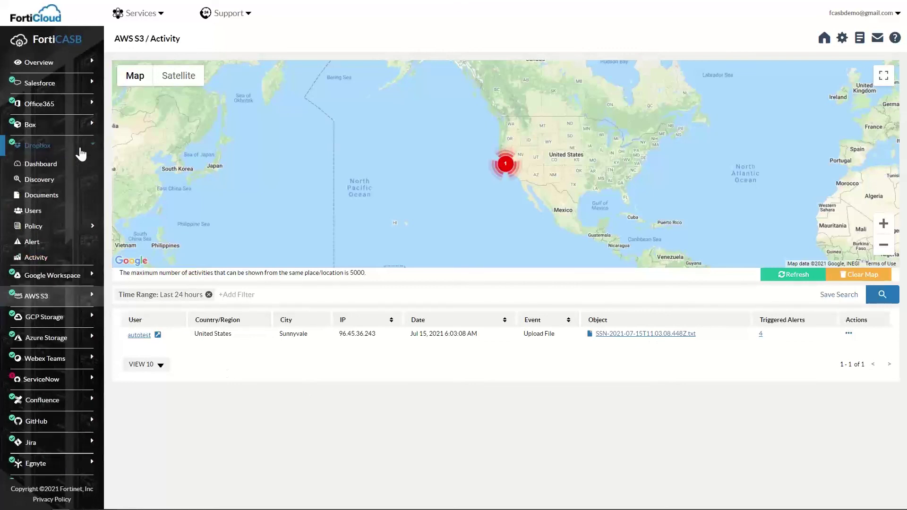
click(53, 260)
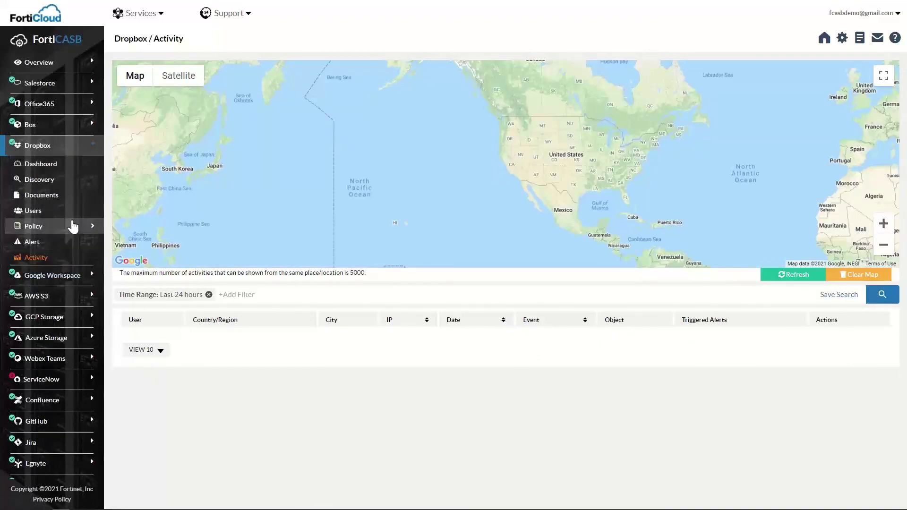
click(62, 106)
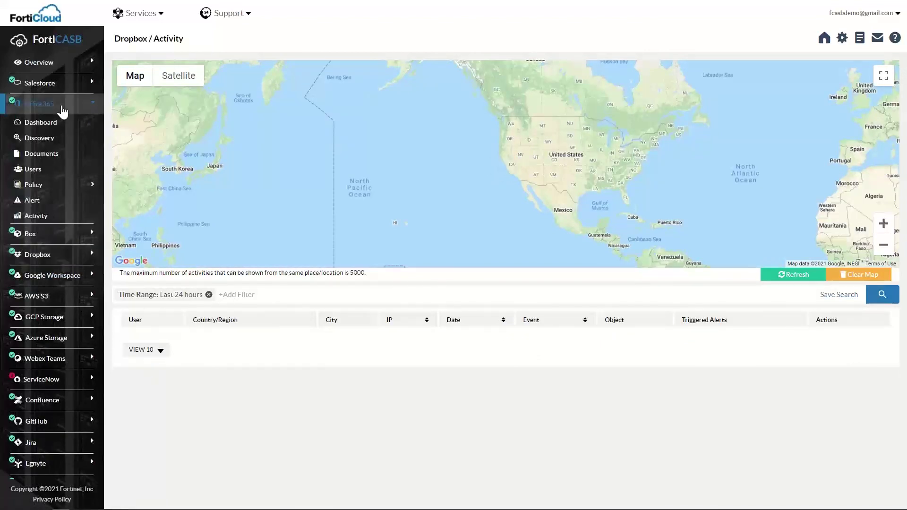
click(57, 221)
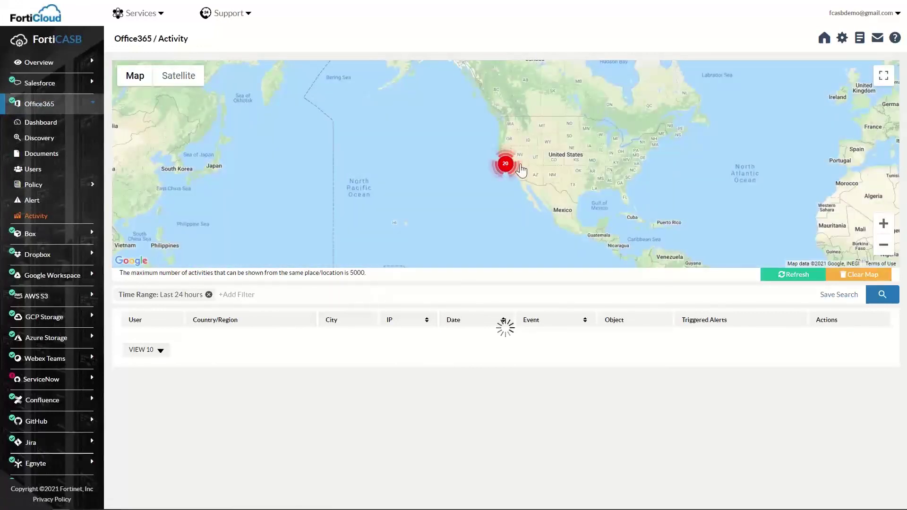
Examine the Office365 activity map around the San Francisco Bay Area, comparing the Fremont, Mountain View and San Jose clusters.
scroll(517, 183, up, 4)
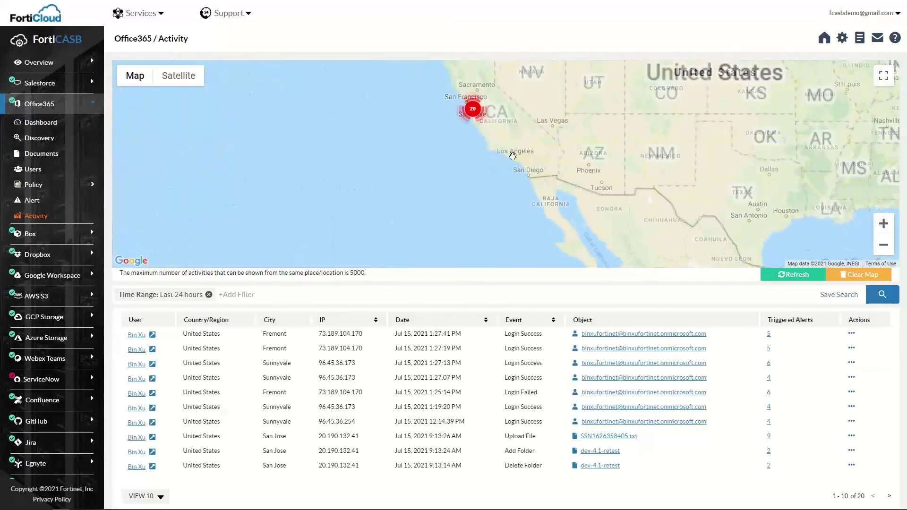
scroll(535, 196, up, 3)
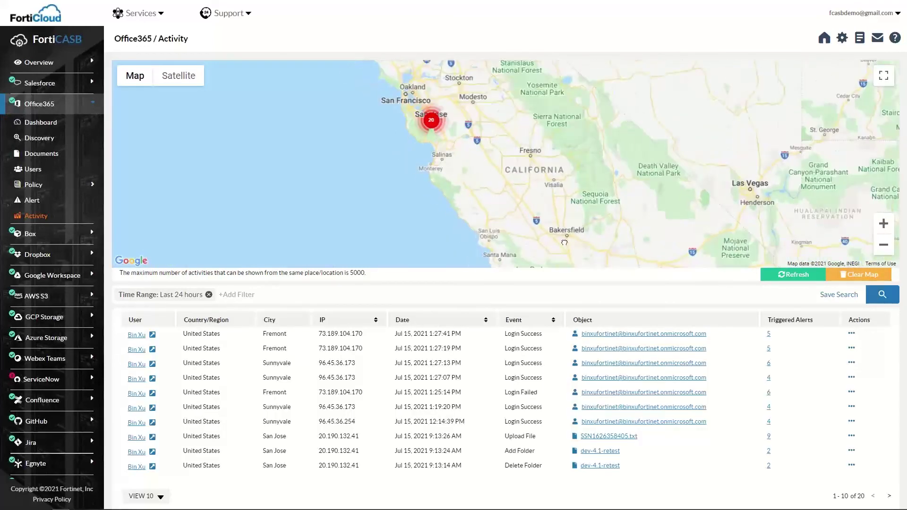
scroll(548, 113, up, 3)
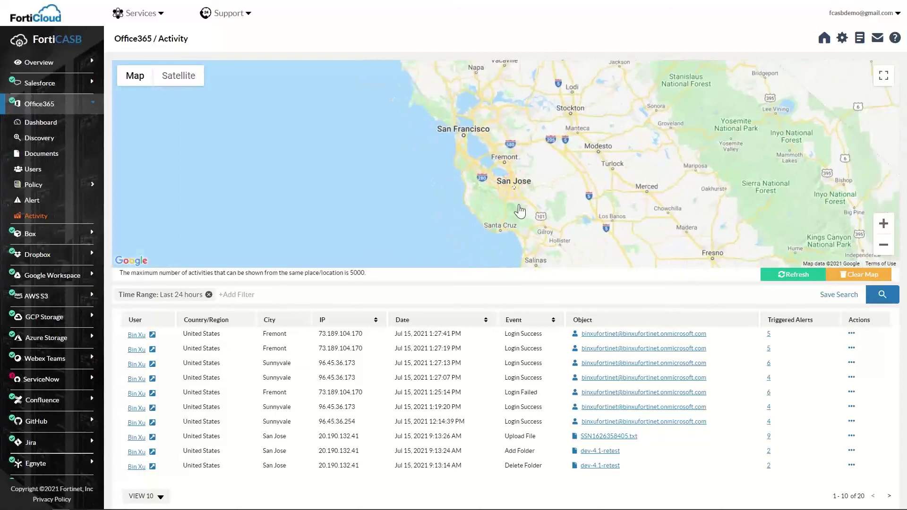
drag(547, 112, 561, 107)
scroll(559, 142, up, 1)
drag(559, 142, 658, 174)
scroll(591, 146, up, 1)
scroll(657, 173, down, 1)
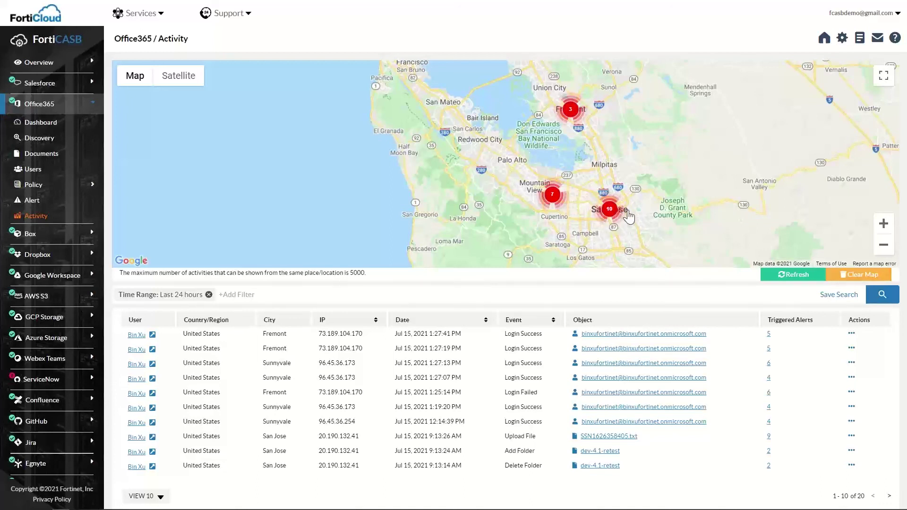
drag(720, 199, 584, 193)
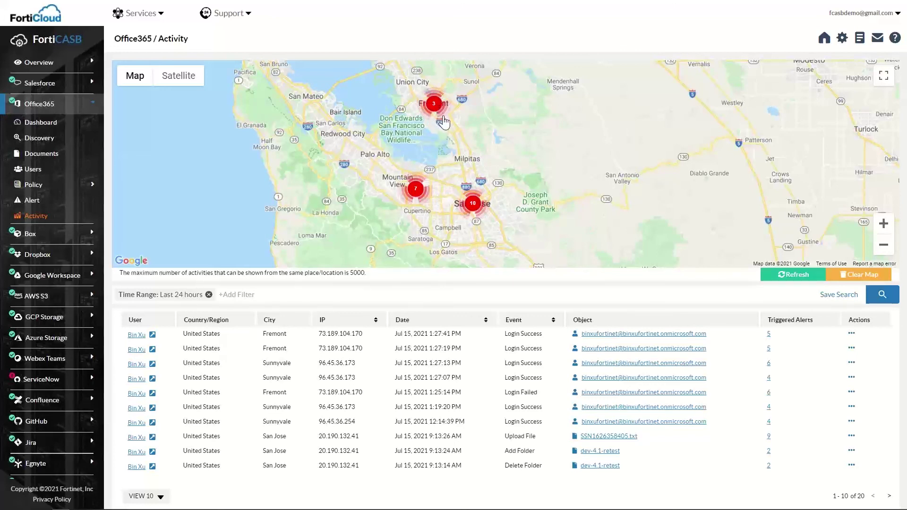
Examine the Fremont activity cluster up close, and return to the map view of all three Bay Area clusters.
scroll(467, 144, up, 3)
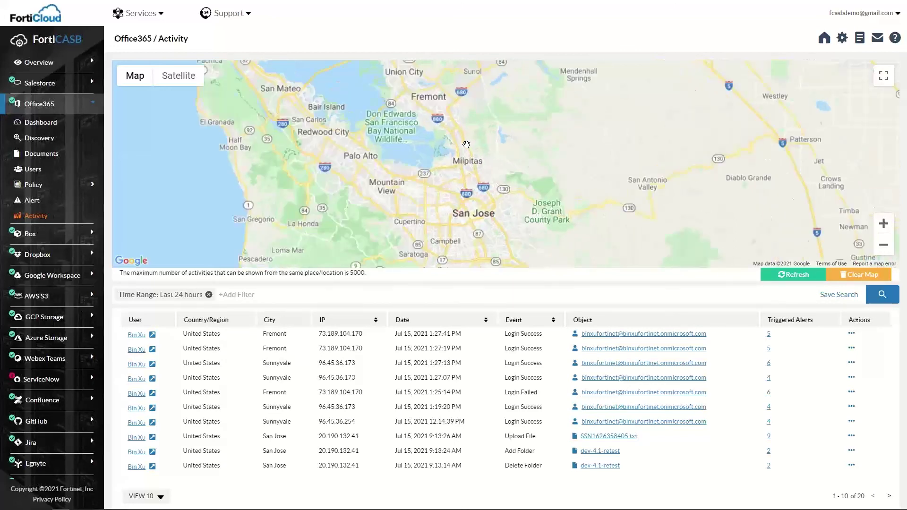
drag(503, 228, 525, 253)
drag(437, 146, 474, 215)
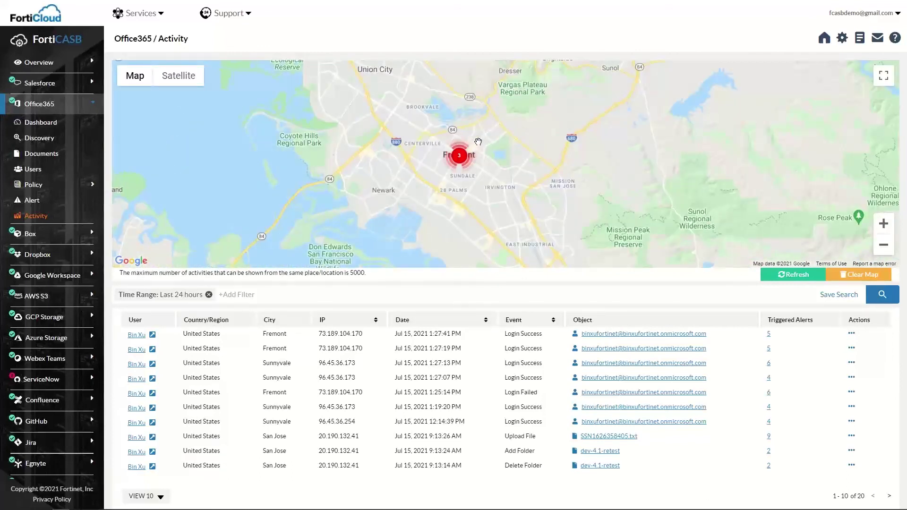
scroll(493, 164, down, 2)
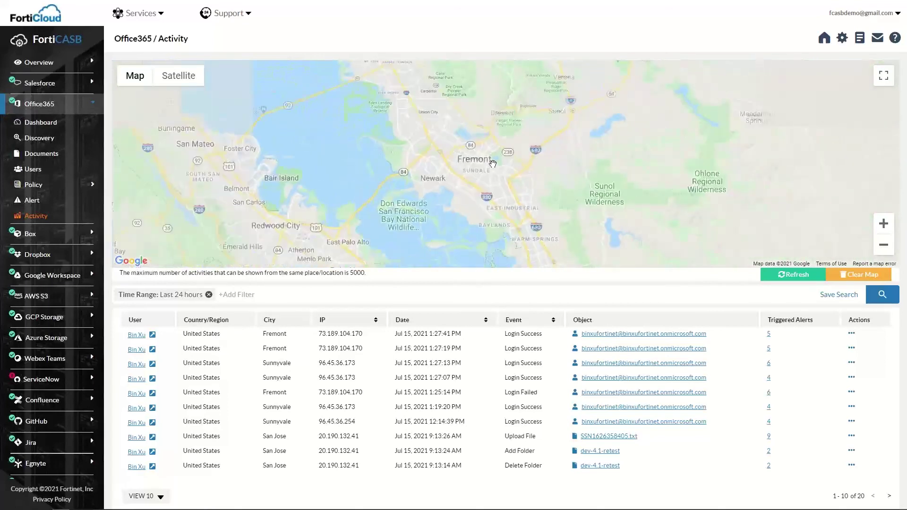
drag(493, 164, 475, 115)
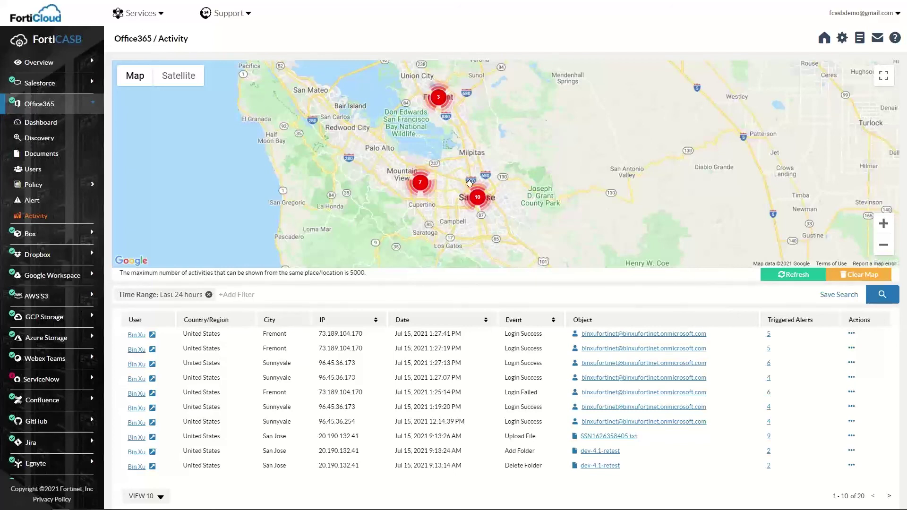
View the Webex Teams alerts and examine the DLP USA/Germany Passport Number Policy alert with its matched content.
click(75, 201)
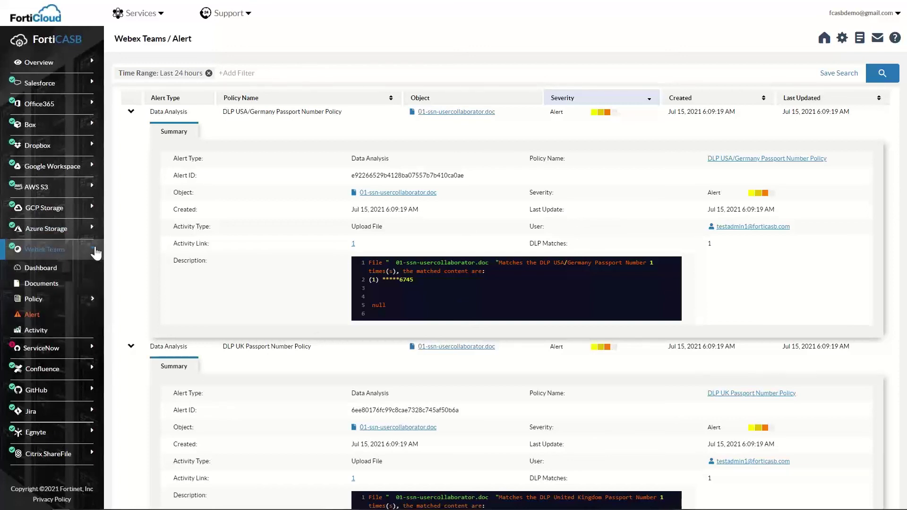
click(64, 255)
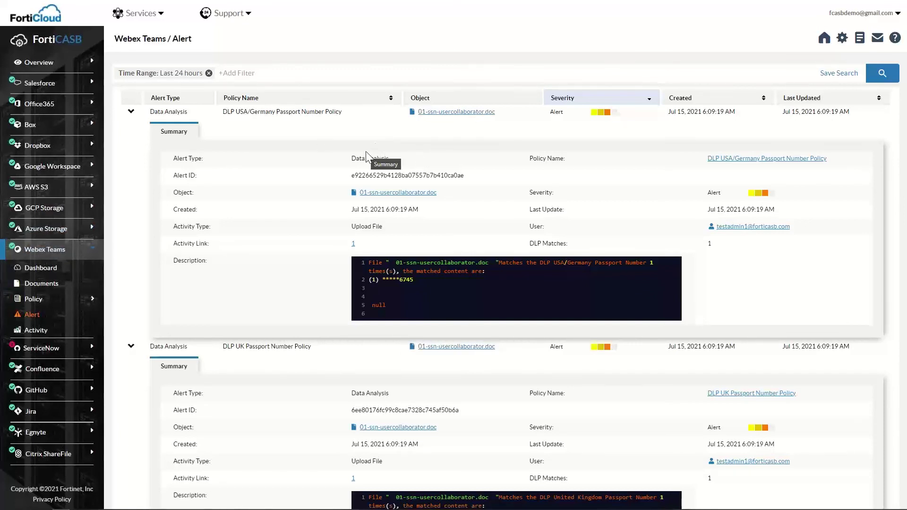
drag(225, 112, 345, 115)
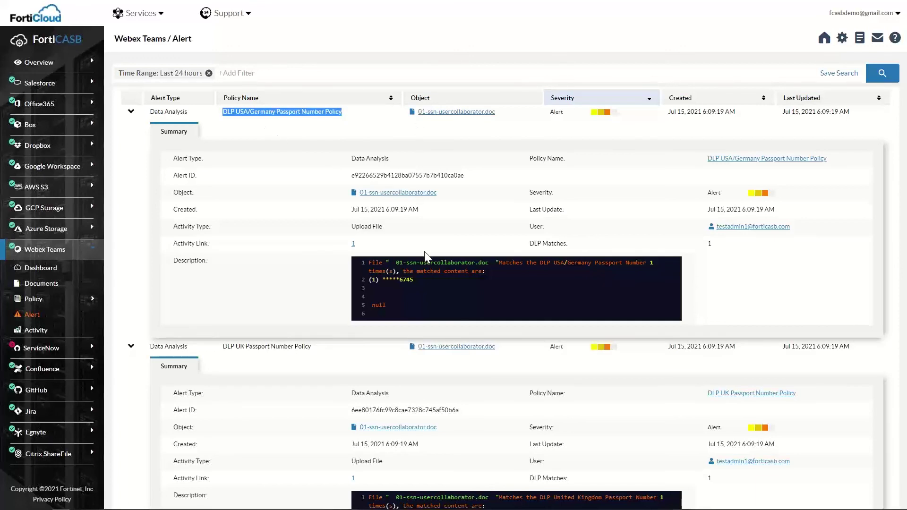
drag(416, 280, 375, 283)
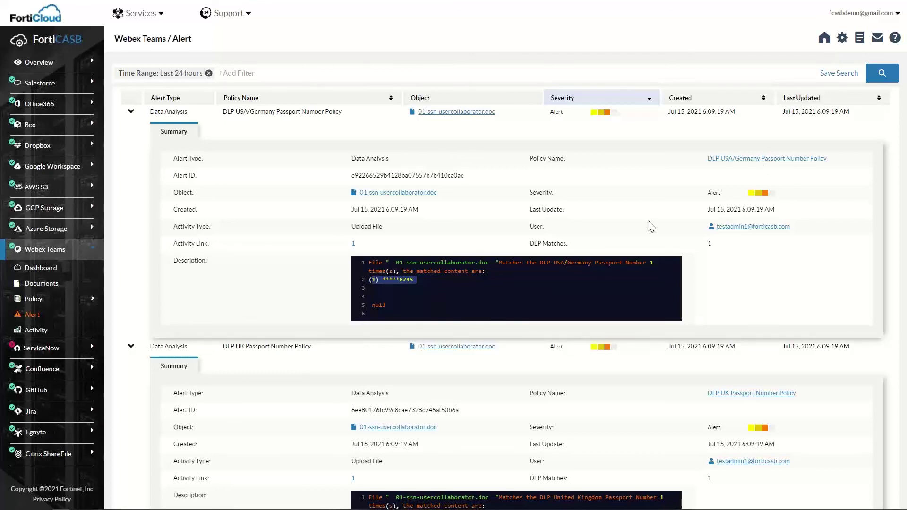
Examine the DLP UK Passport Number Policy alert for the same uploaded document.
scroll(652, 226, down, 3)
scroll(652, 227, down, 1)
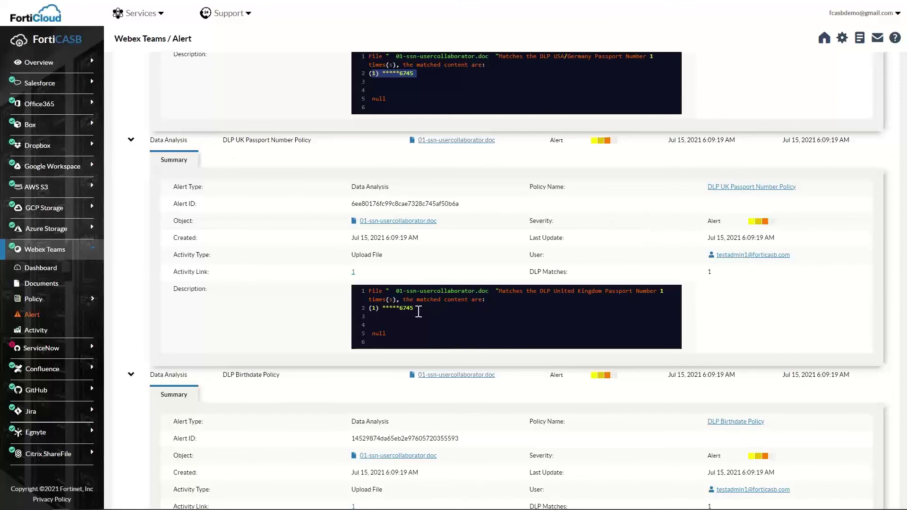
drag(311, 141, 224, 146)
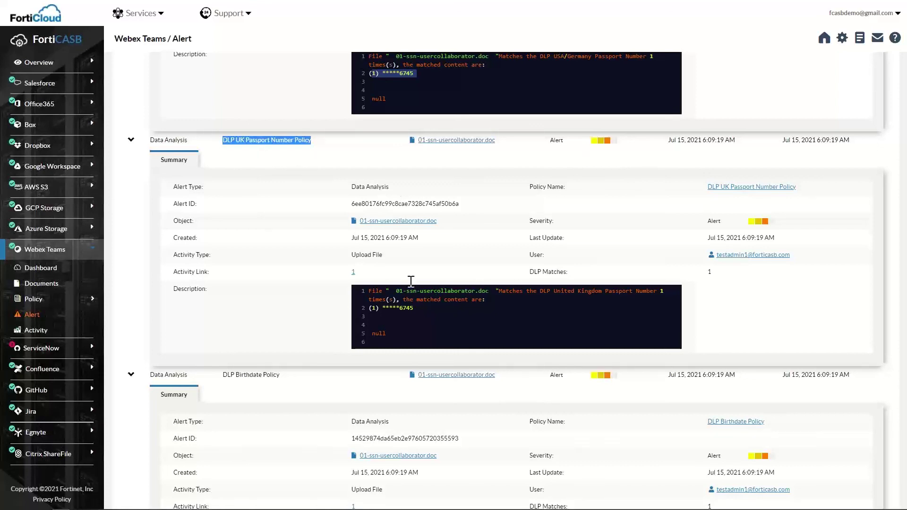
Highlight the matched content of the DLP UK Passport Number Policy alert and compare it with the neighbouring alerts.
drag(413, 308, 381, 309)
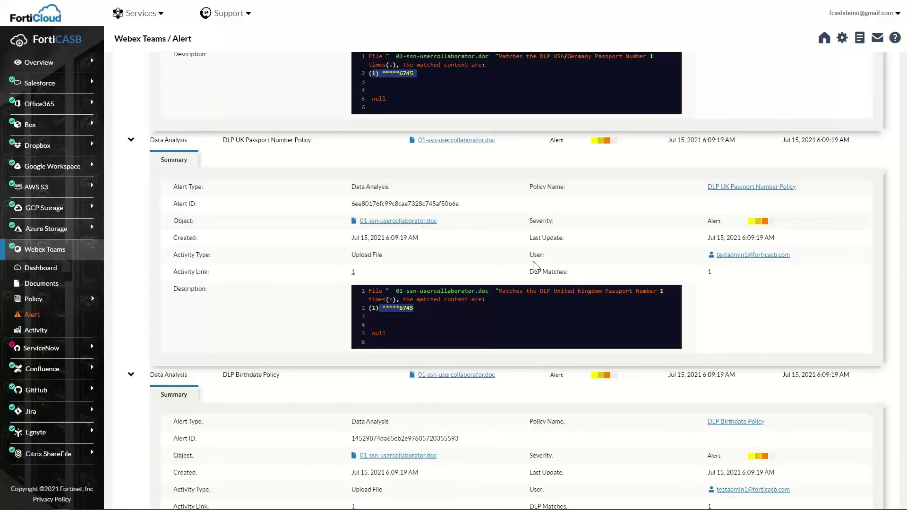
scroll(534, 264, down, 4)
scroll(255, 233, up, 3)
scroll(256, 232, down, 3)
scroll(257, 231, up, 5)
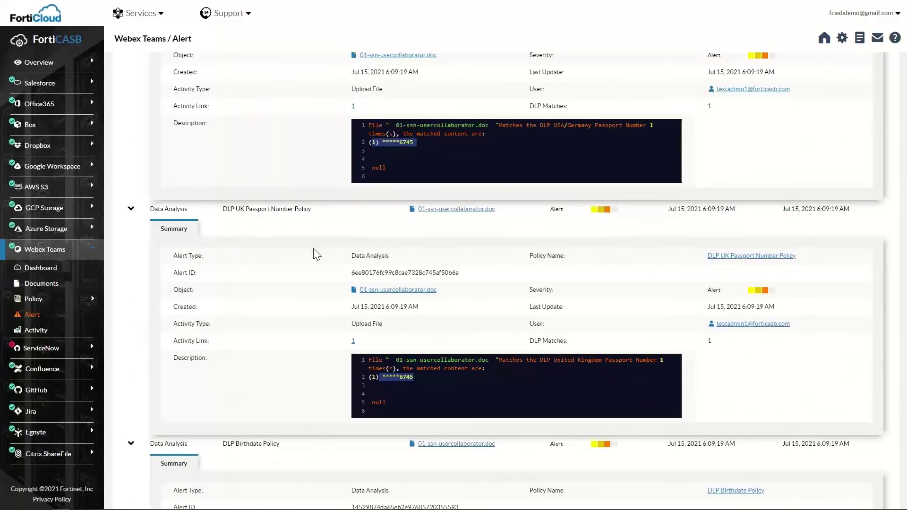
Examine the DLP Birthdate Policy alert and highlight the unmasked part of its matched content.
scroll(317, 255, down, 4)
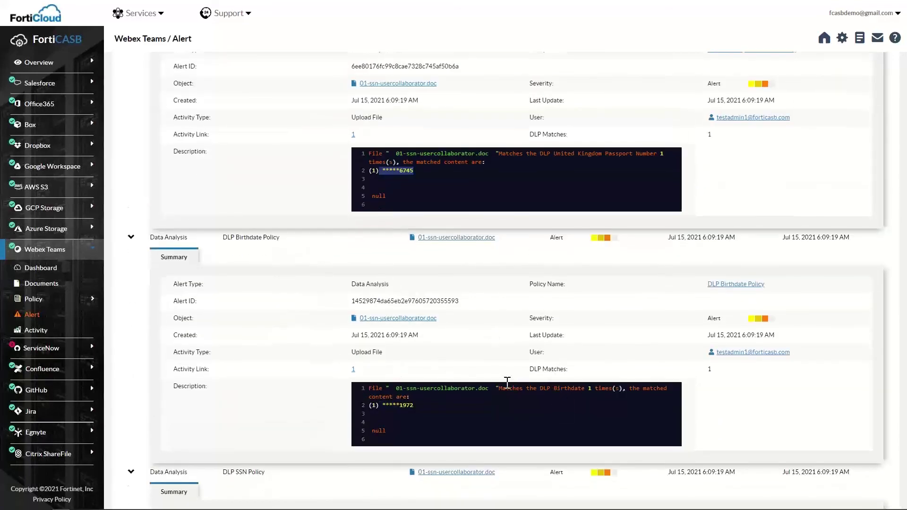
scroll(507, 382, down, 3)
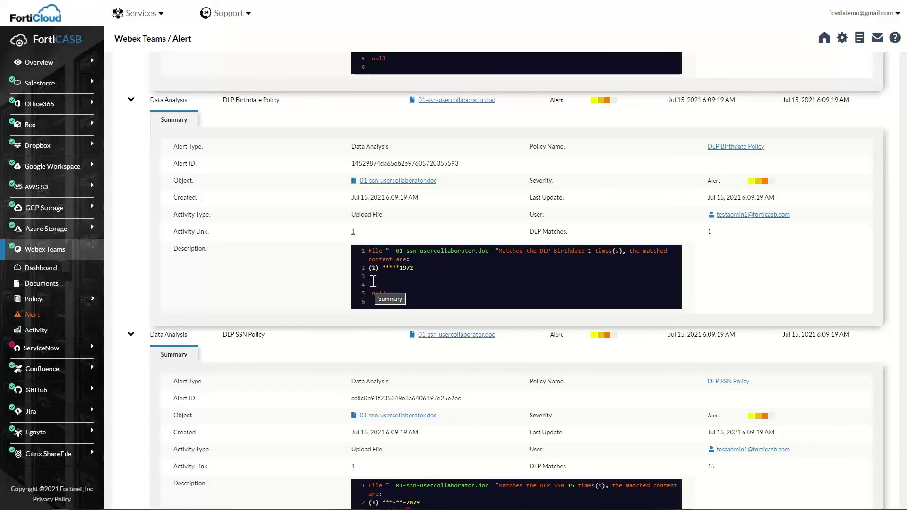
scroll(373, 282, up, 4)
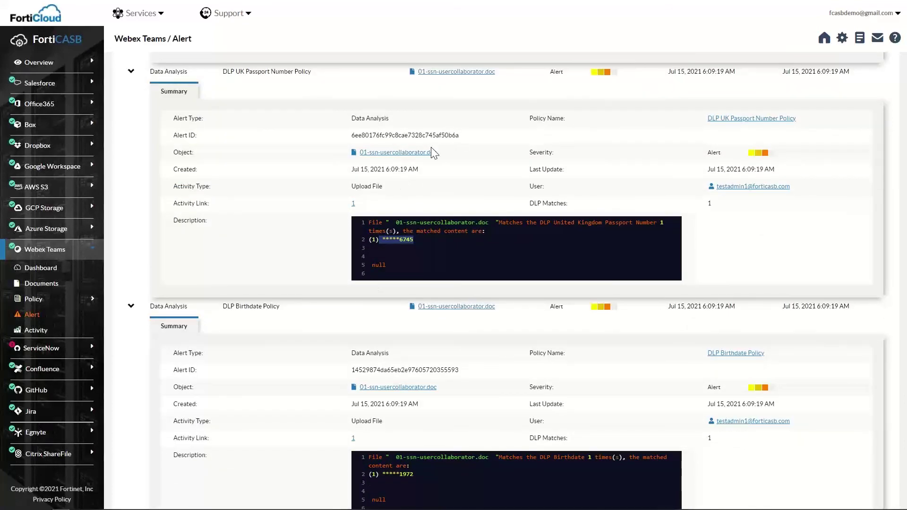
scroll(422, 184, down, 5)
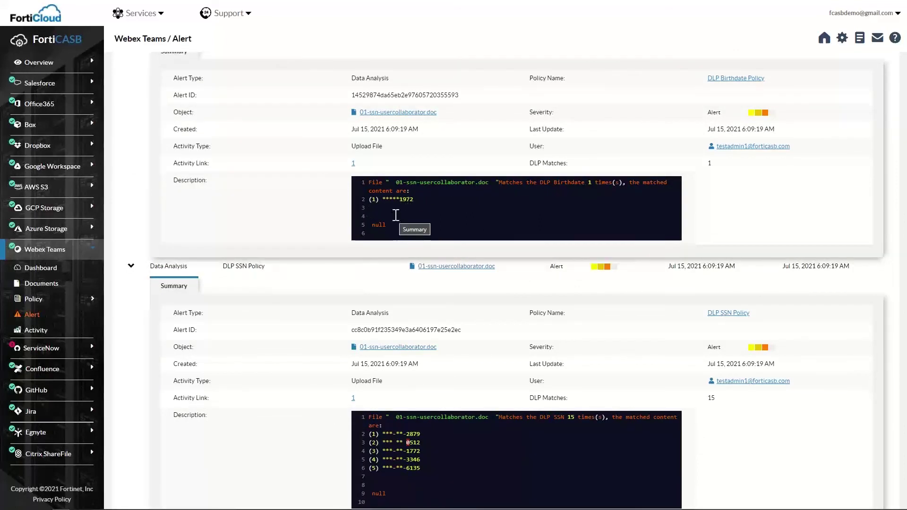
drag(419, 201, 401, 198)
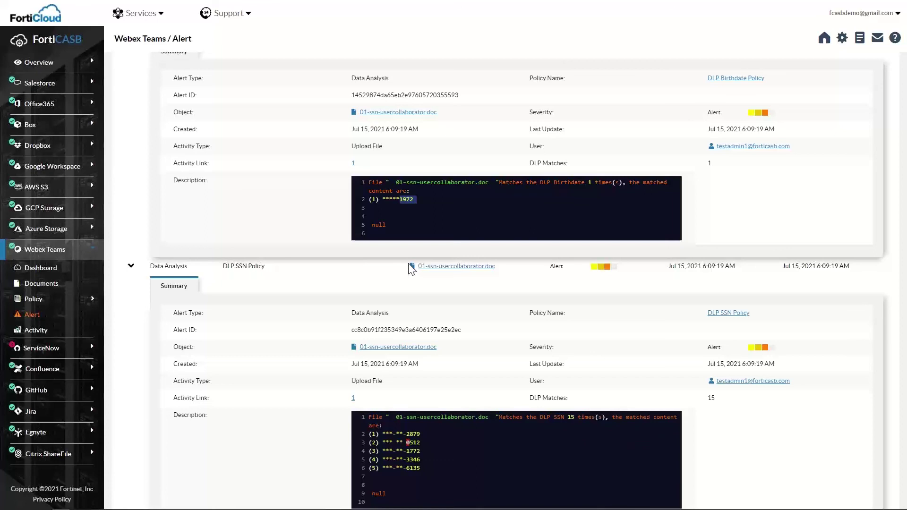
Examine the DLP SSN Policy alert and review it alongside the other Webex Teams DLP alerts.
scroll(410, 268, down, 2)
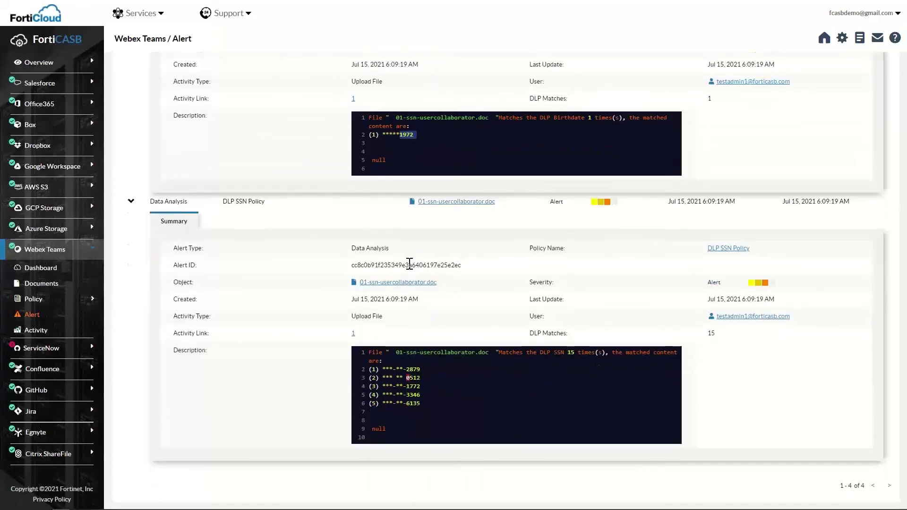
scroll(410, 263, up, 2)
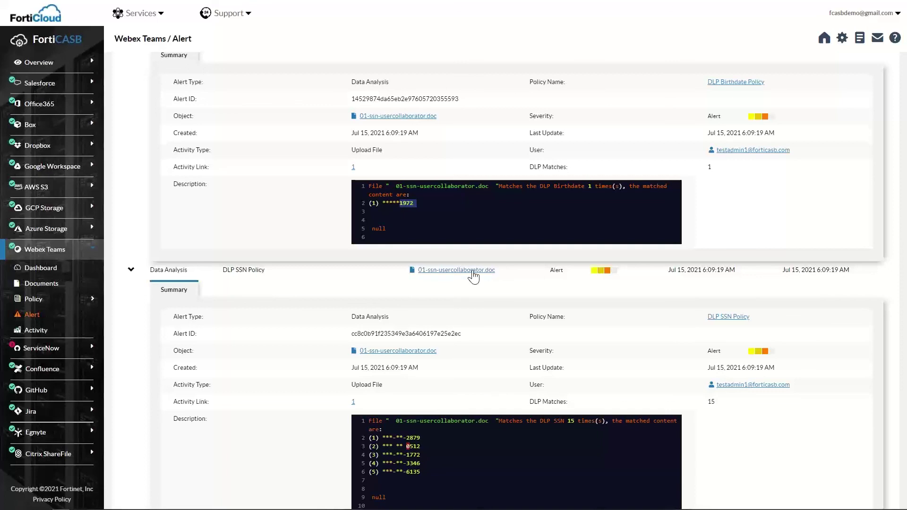
scroll(581, 333, up, 6)
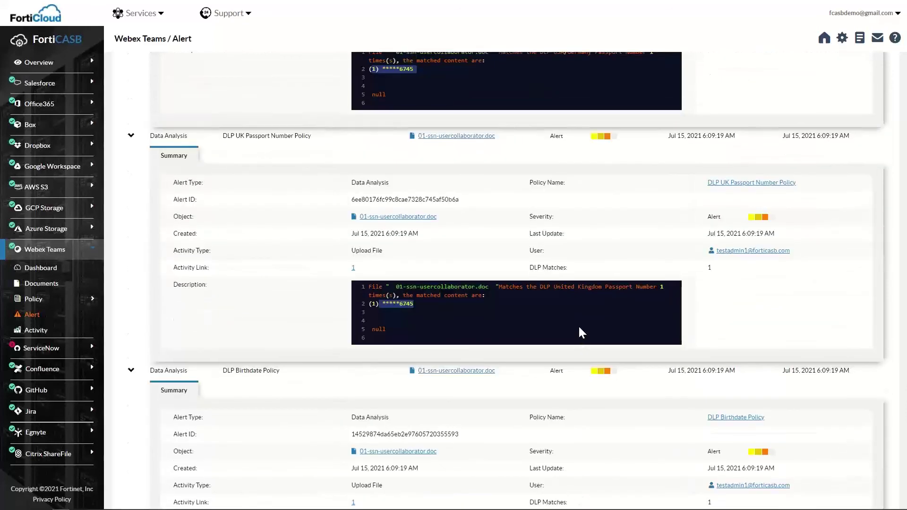
scroll(579, 328, up, 5)
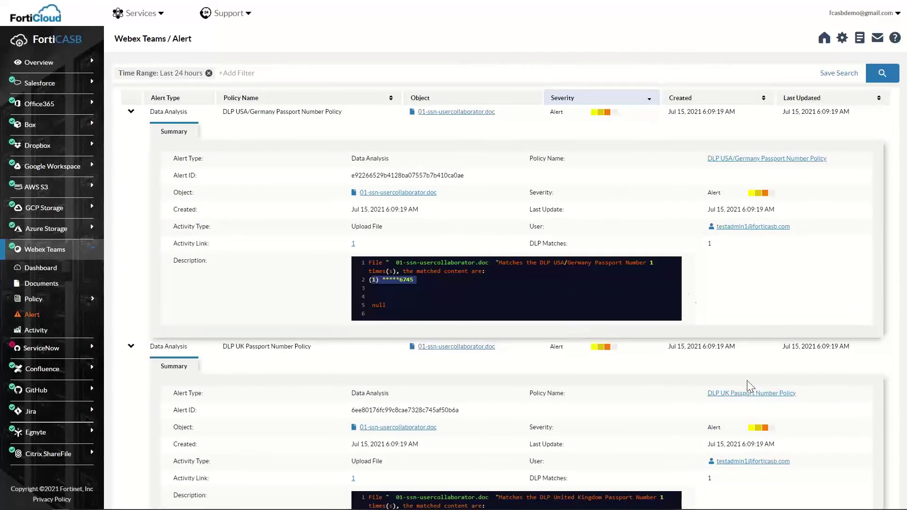
scroll(787, 359, down, 3)
scroll(787, 378, down, 9)
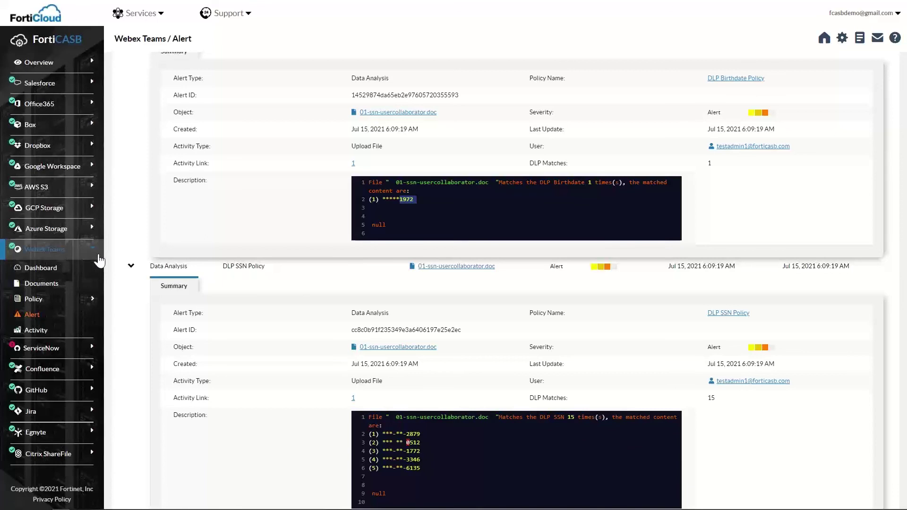
scroll(144, 319, up, 10)
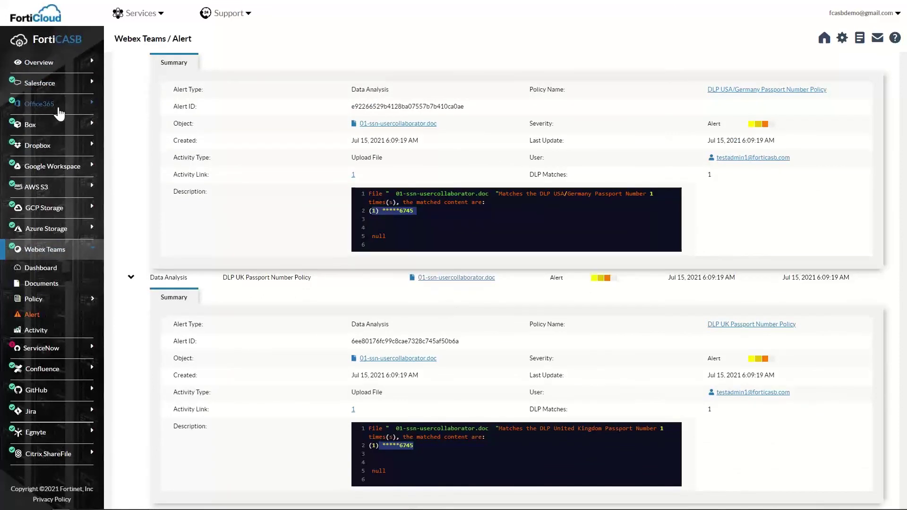
View the Office365 Discovery page and the Office365 dashboard.
click(58, 109)
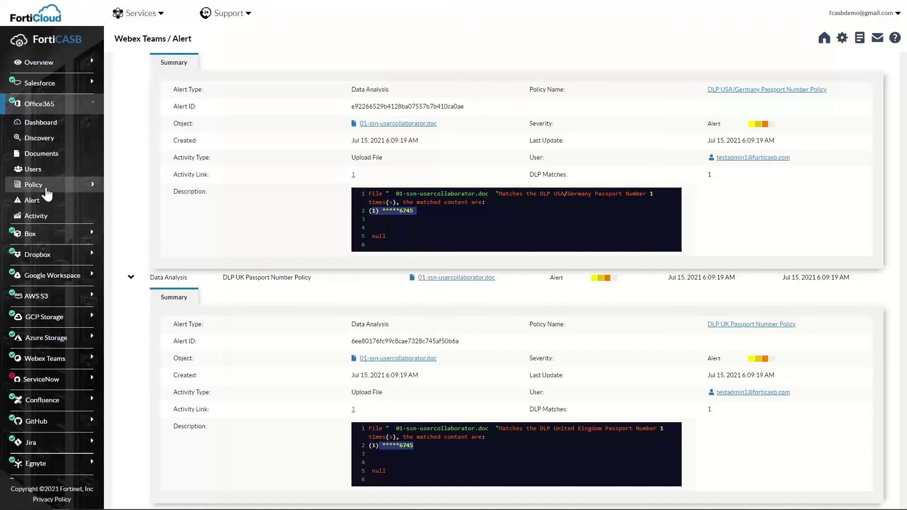
click(40, 138)
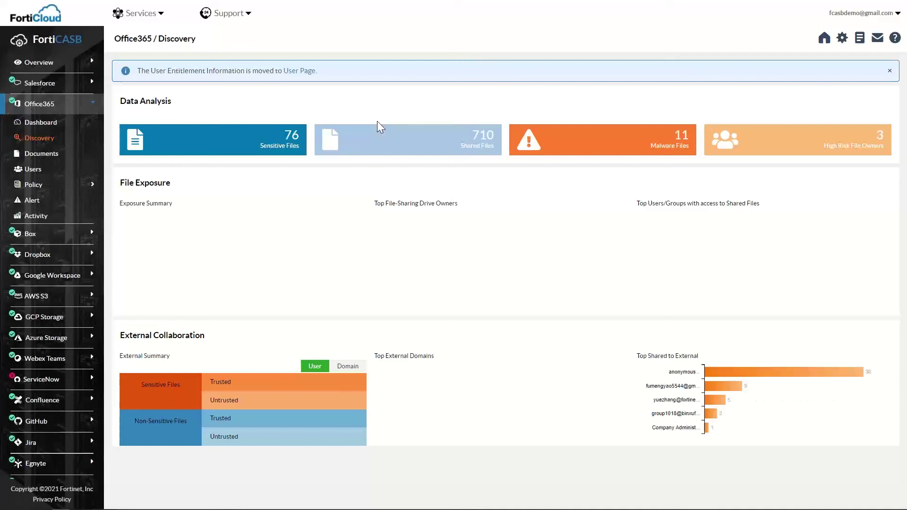
click(41, 123)
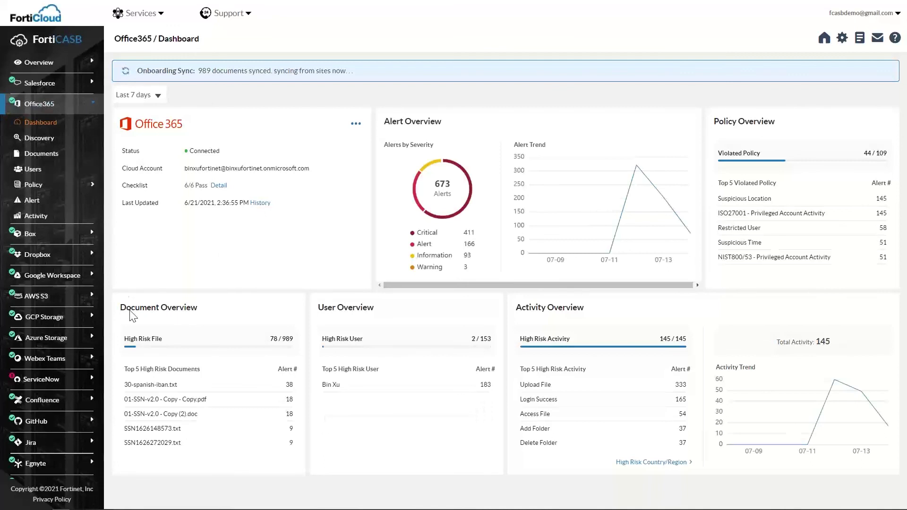
Open the Office365 alerts for the high-risk document 30-spanish-iban.txt, and switch the alert list to Threat Protection.
click(165, 386)
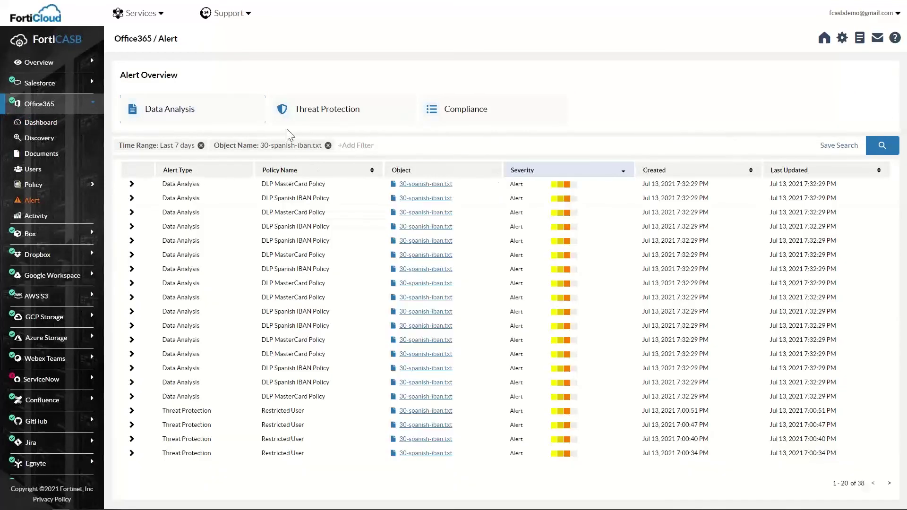
click(320, 114)
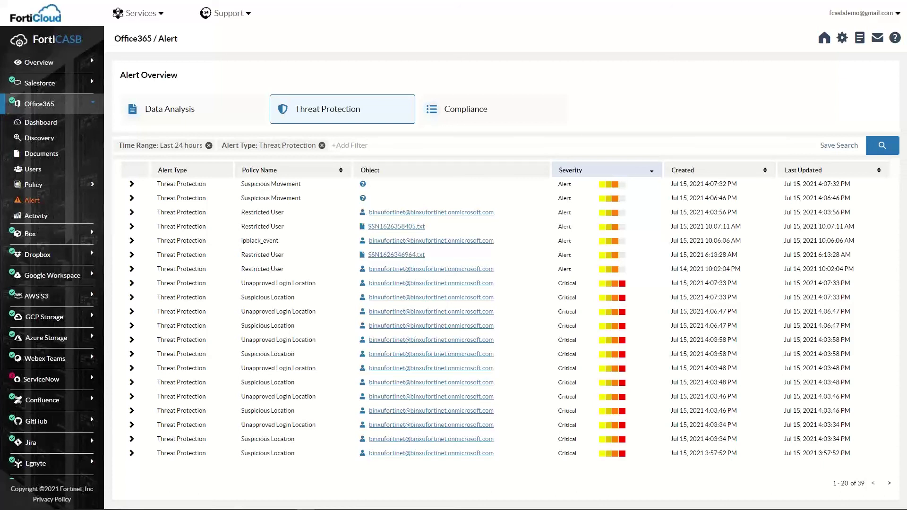
Switch to FortiClient and view its remote access, malware protection and web security pages.
drag(0, 90, 447, 48)
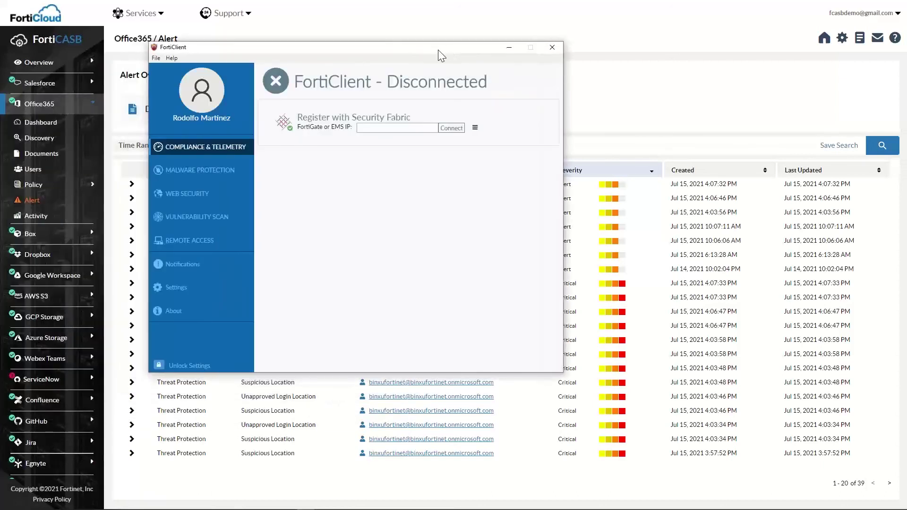
click(187, 241)
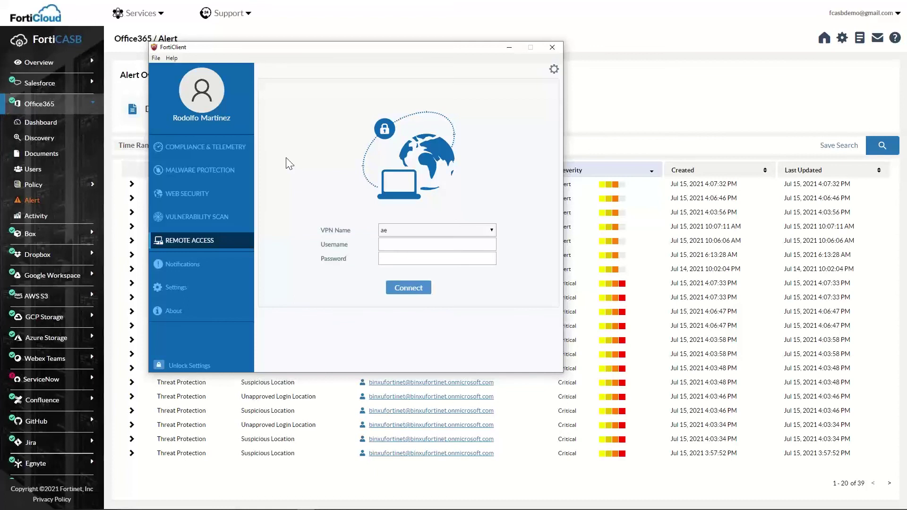
click(189, 175)
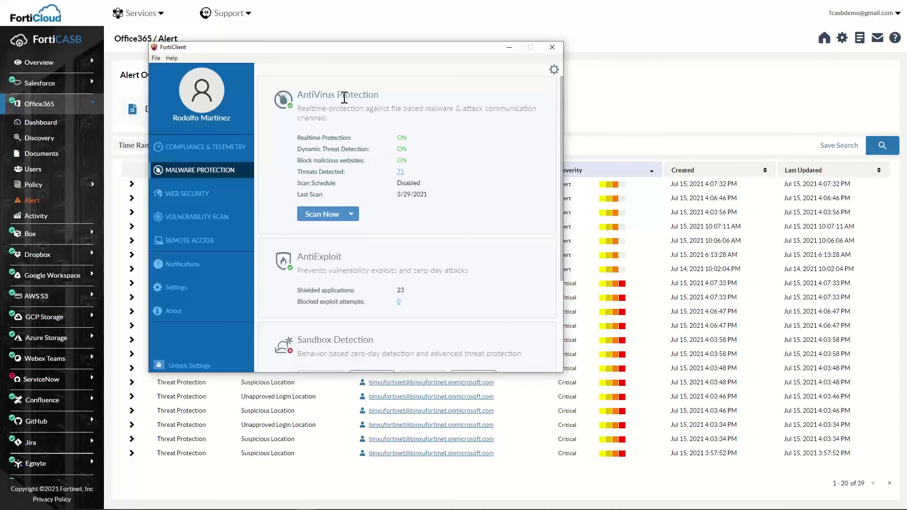
click(198, 194)
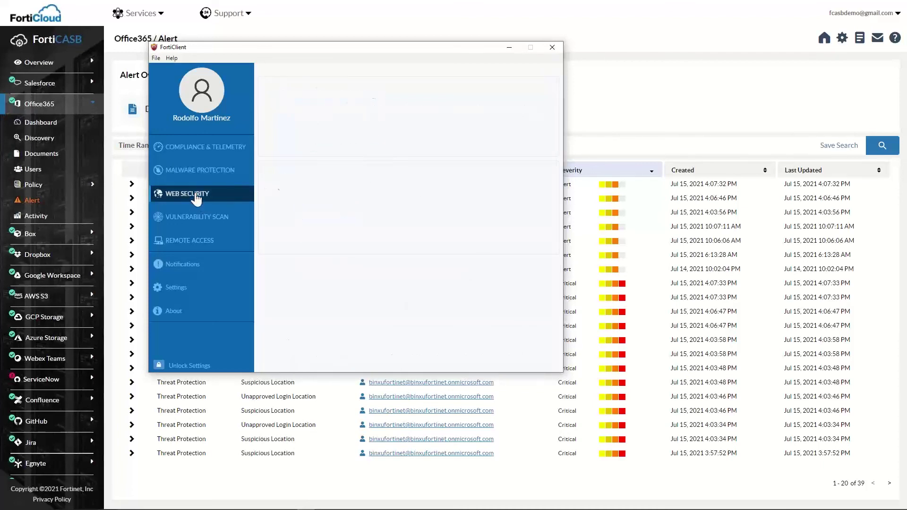
View the OS vulnerabilities detected by FortiClient's vulnerability scan, and move its window off the Office365 alert list.
click(218, 217)
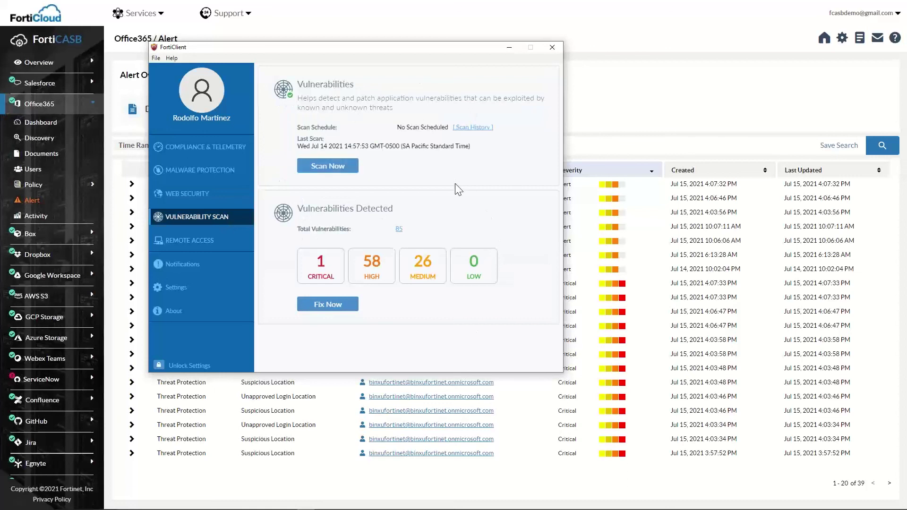
click(396, 231)
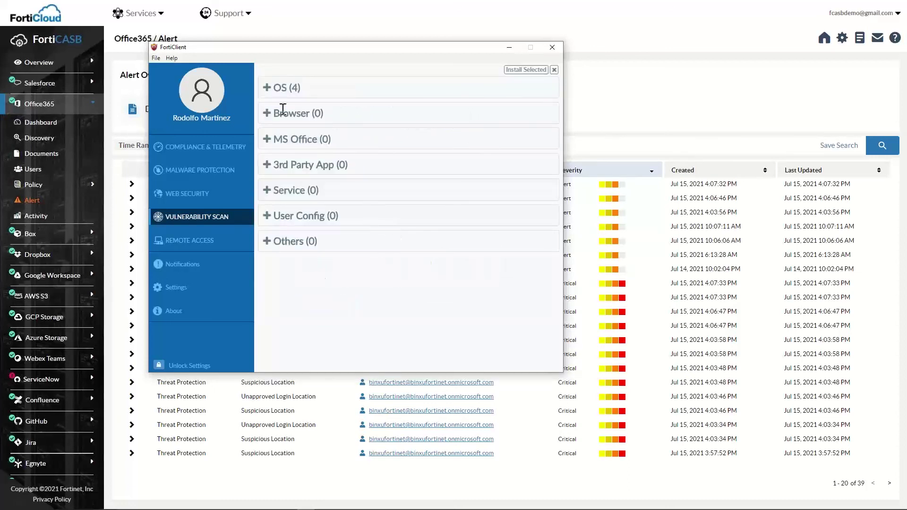
click(266, 89)
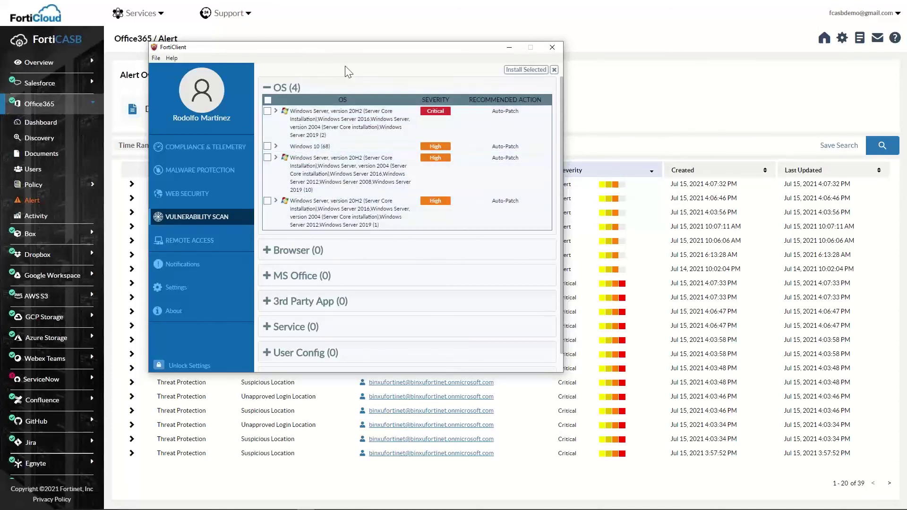
drag(358, 55, 364, 500)
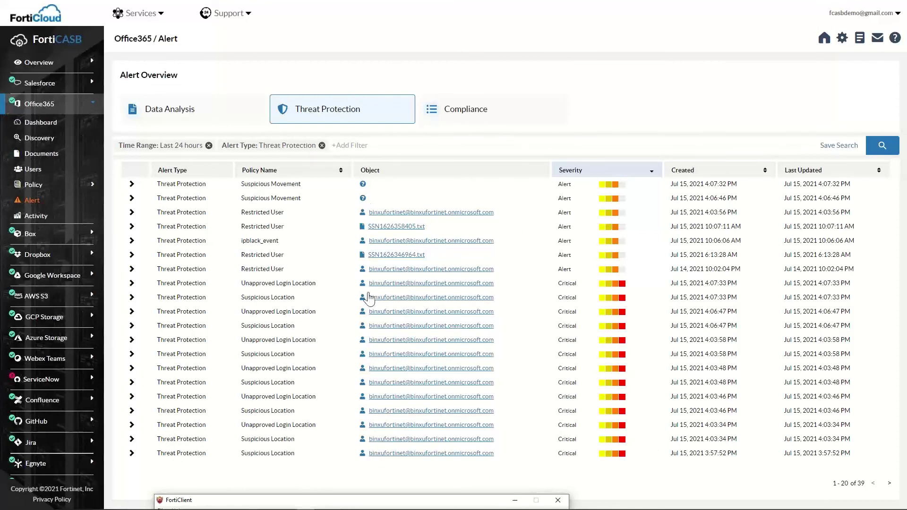
Bring FortiClient back to review its compliance, vulnerability scan and web filter pages, and move it aside again.
drag(336, 500, 451, 72)
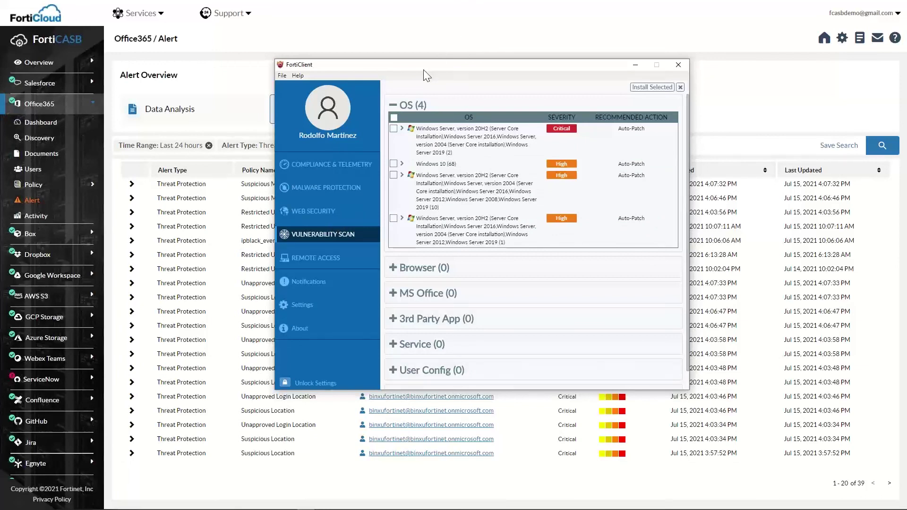
click(326, 164)
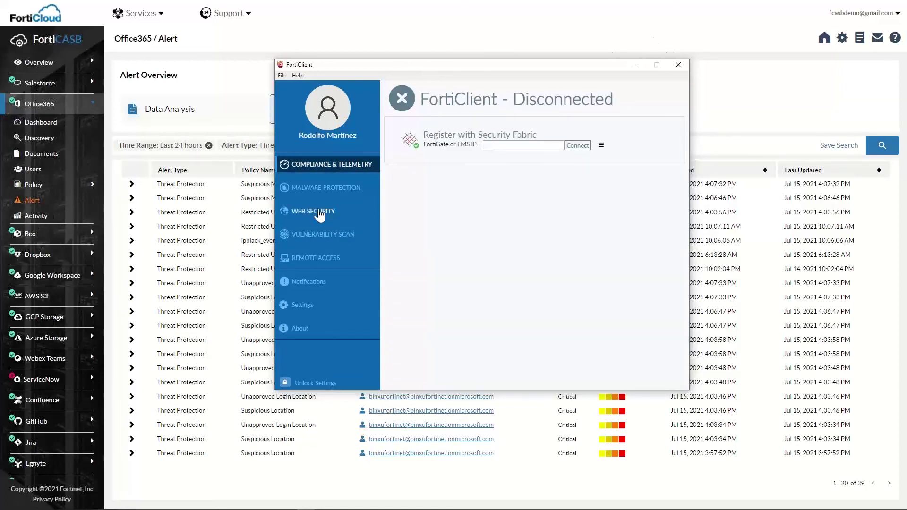
click(314, 235)
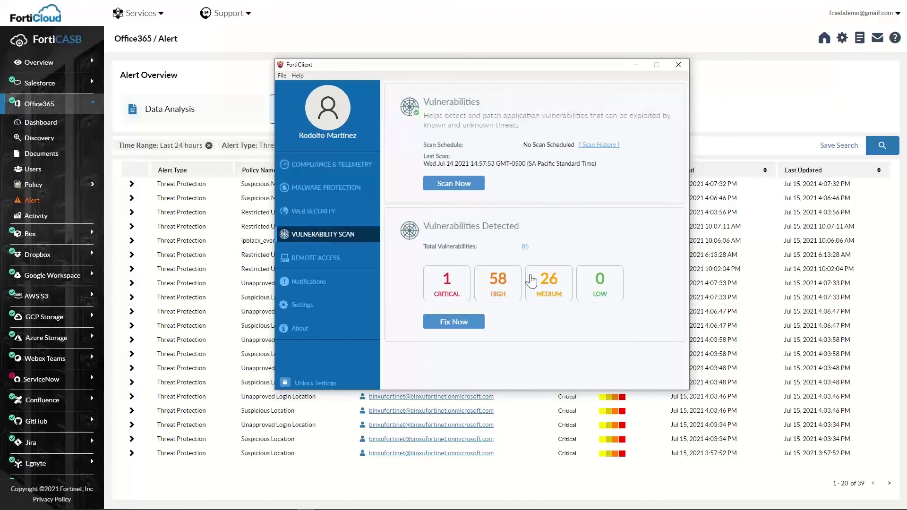
click(326, 212)
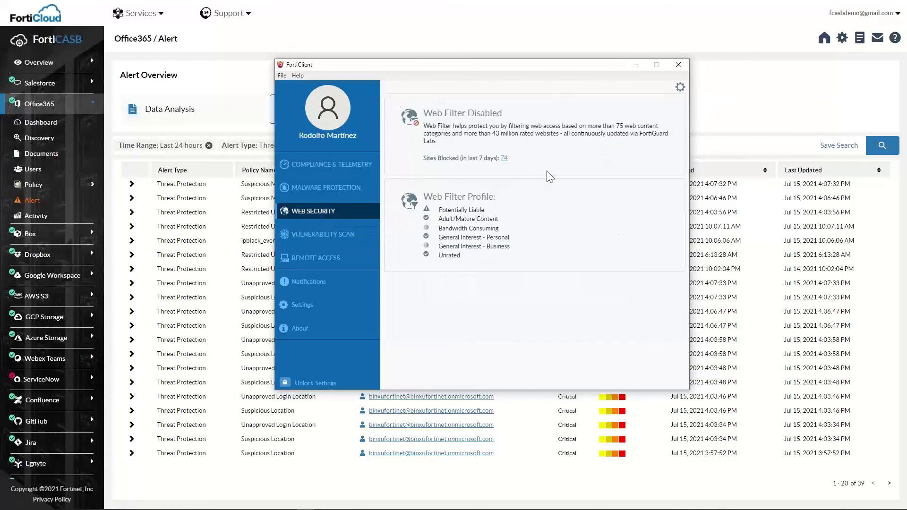
drag(477, 69, 299, 507)
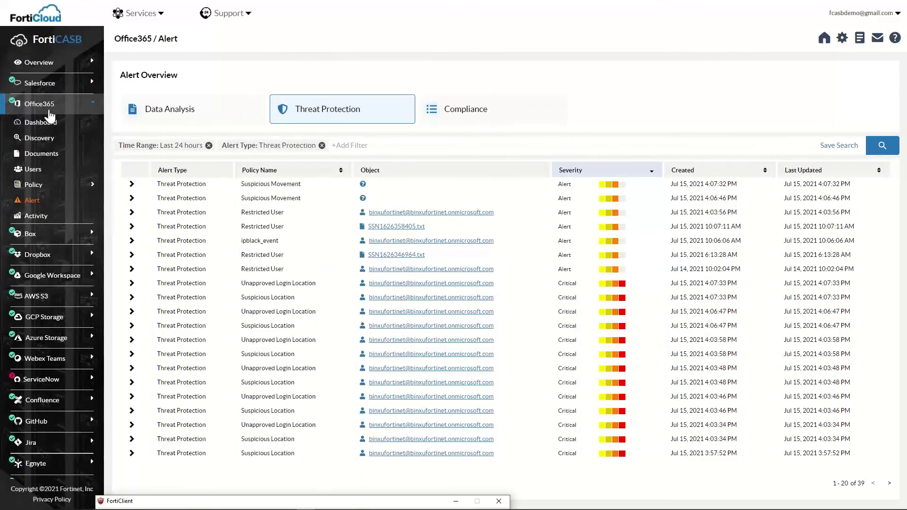
Open the Office365 users overview, and switch to FortiClient to view its malware protection status.
click(41, 171)
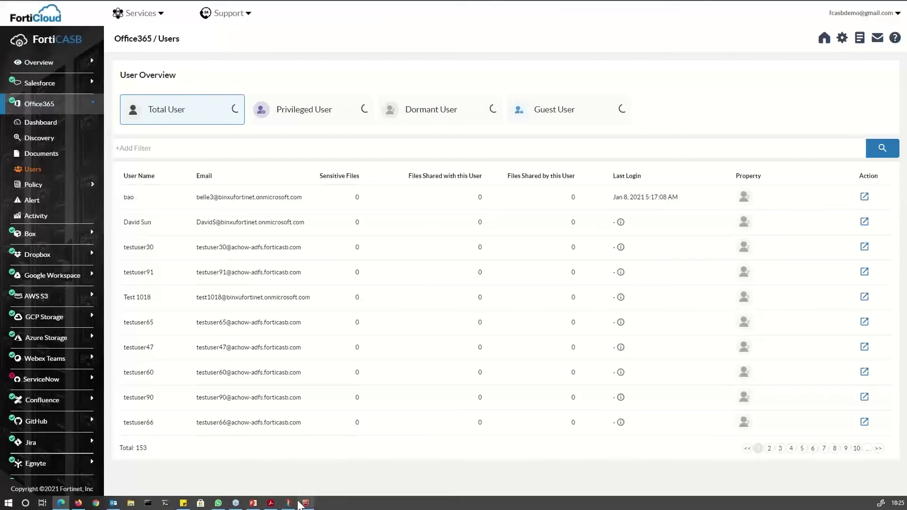
click(303, 504)
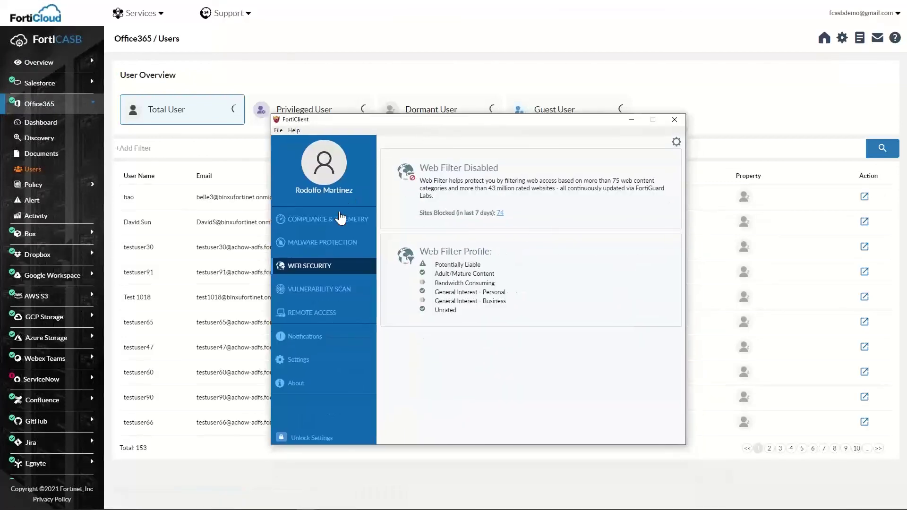
click(325, 247)
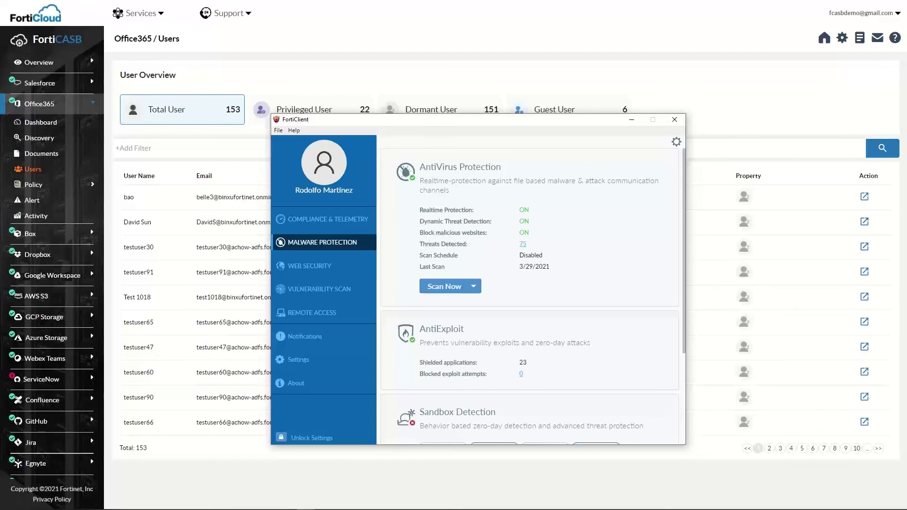
scroll(48, 397, down, 1)
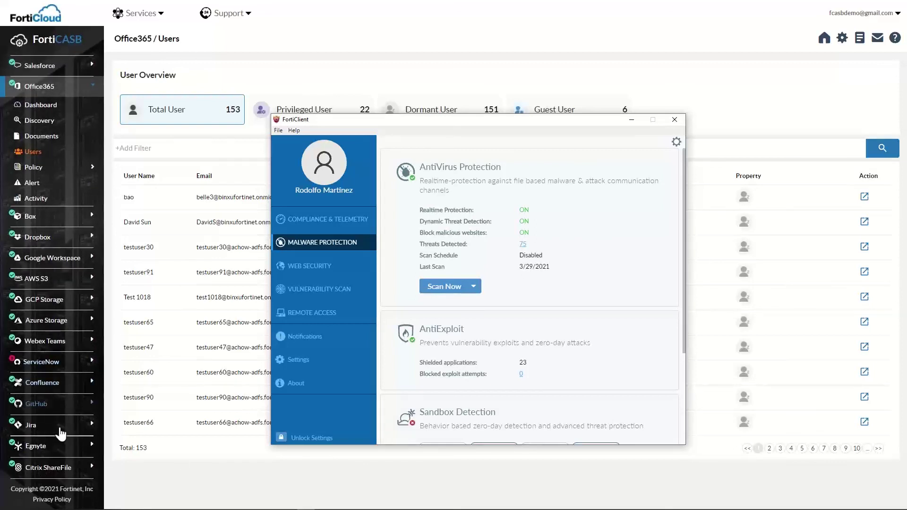
Collapse the Office365 section, and switch to the Asset Management page to select FortiCASB from the list of cloud services.
scroll(62, 425, up, 1)
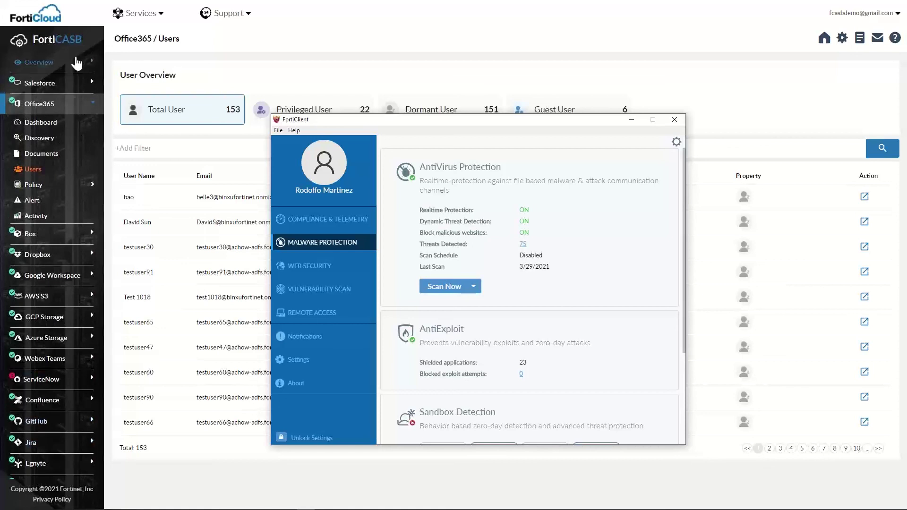
click(92, 106)
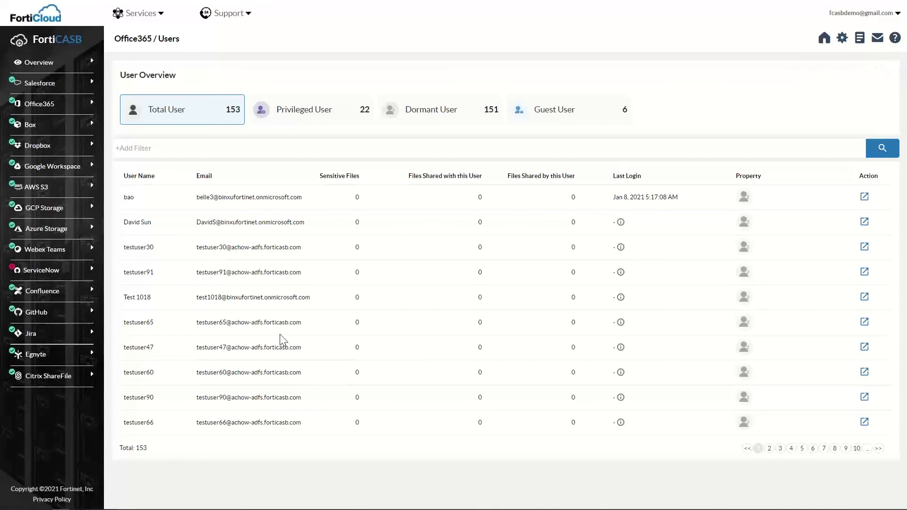
mouse_move(608, 5)
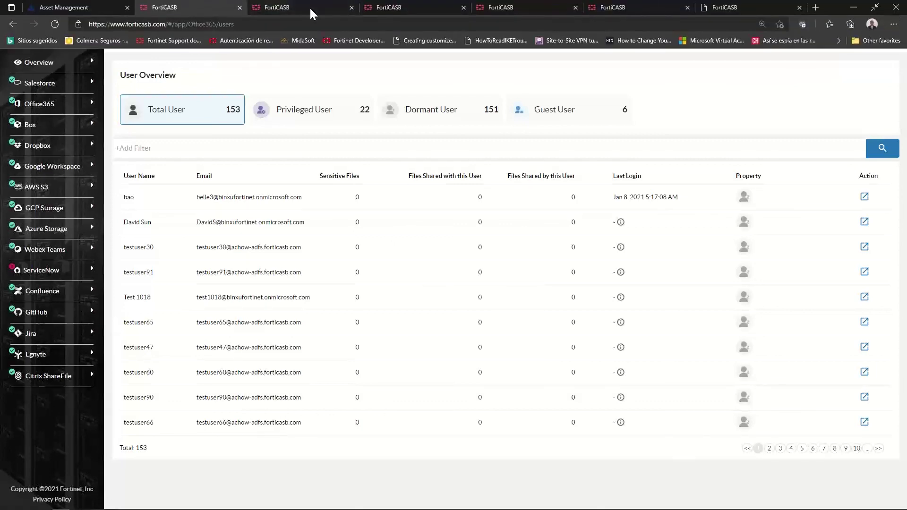
click(52, 7)
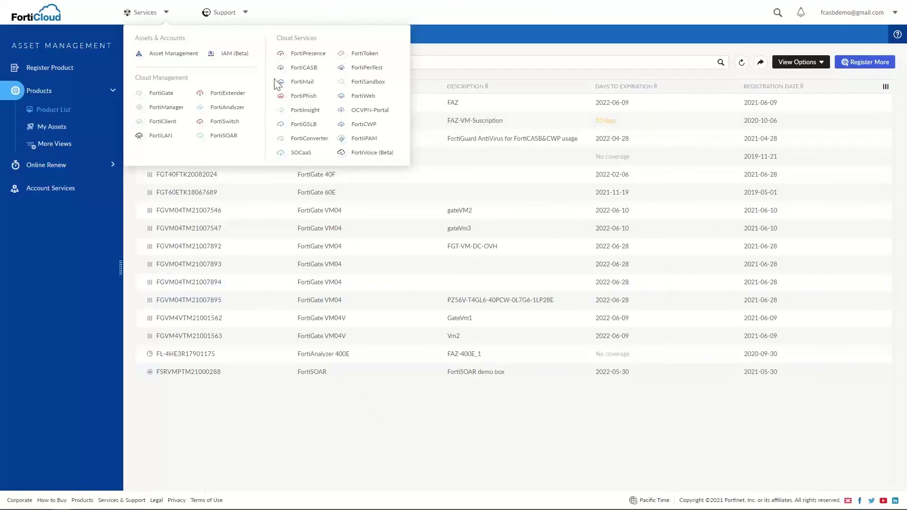
click(301, 69)
Return to the Office365 users page, expand the Overview section and list the total users.
click(176, 8)
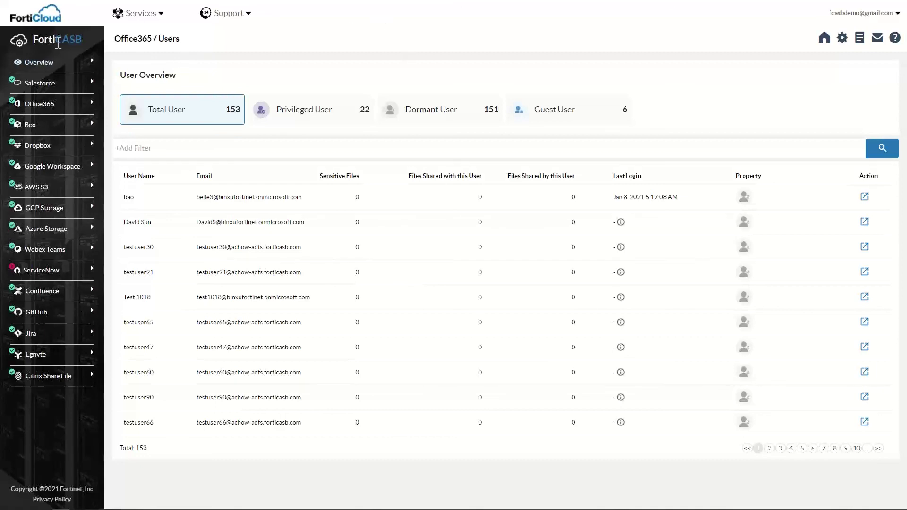
click(61, 71)
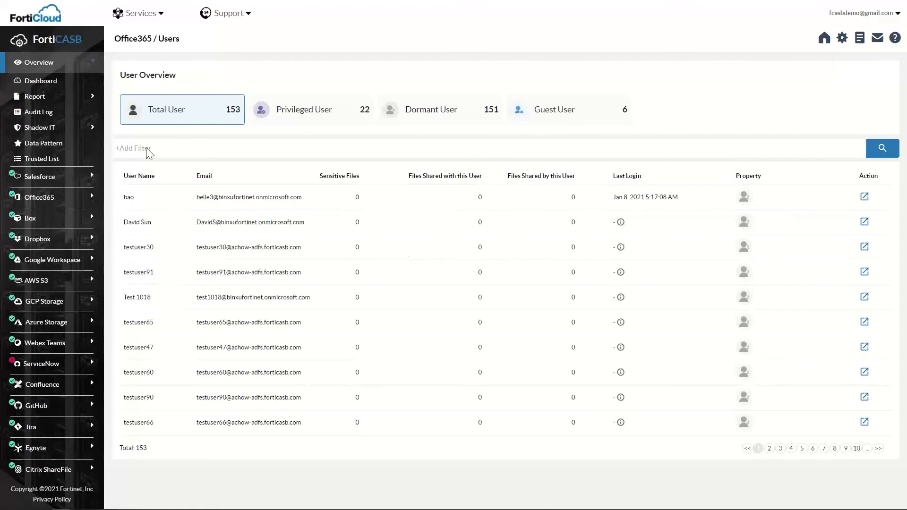
click(195, 117)
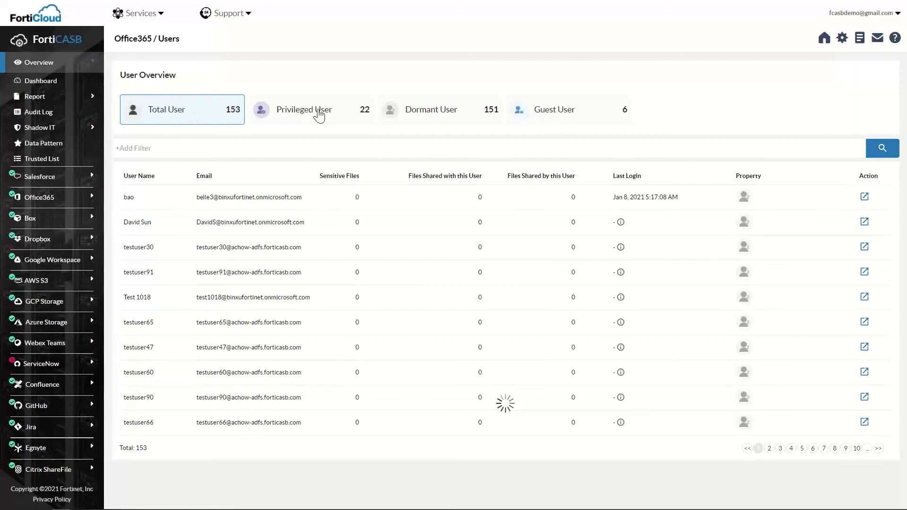